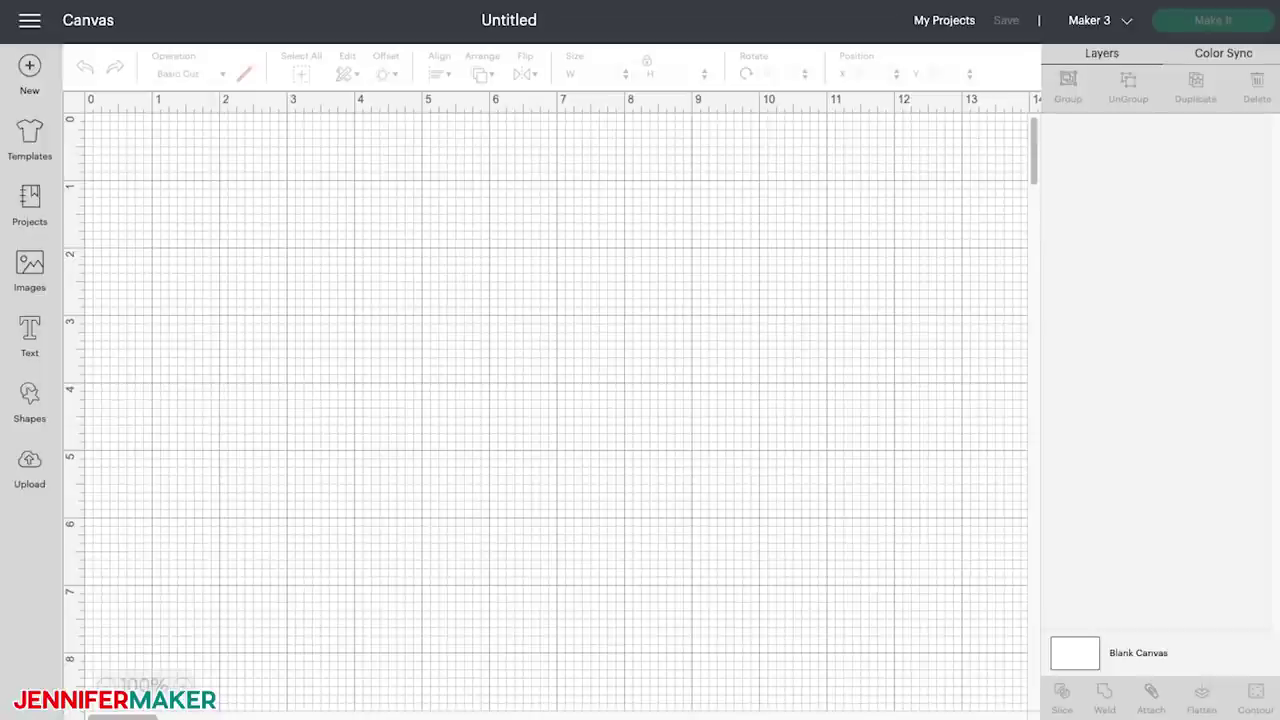
# Step: Upload the heart-layered-jennifermaker-SVG.svg file as a cut image and place it on the canvas
pyautogui.click(30, 465)
pyautogui.click(322, 358)
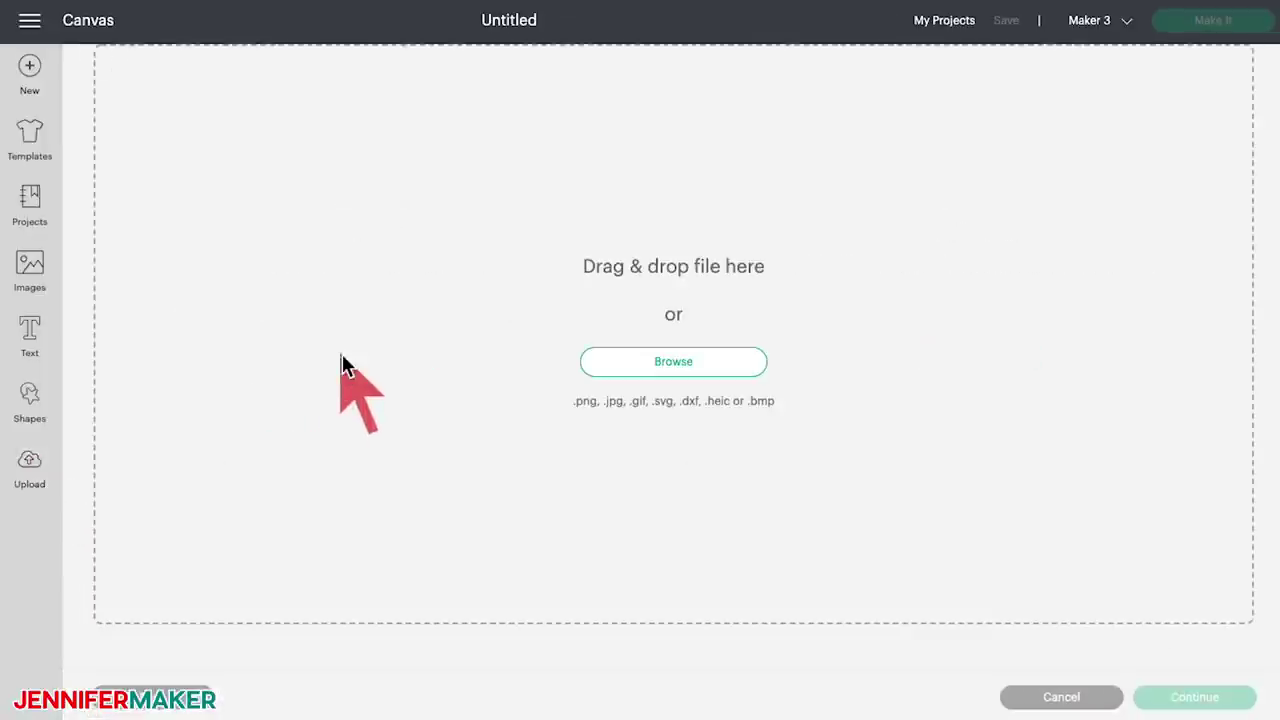
pyautogui.click(621, 362)
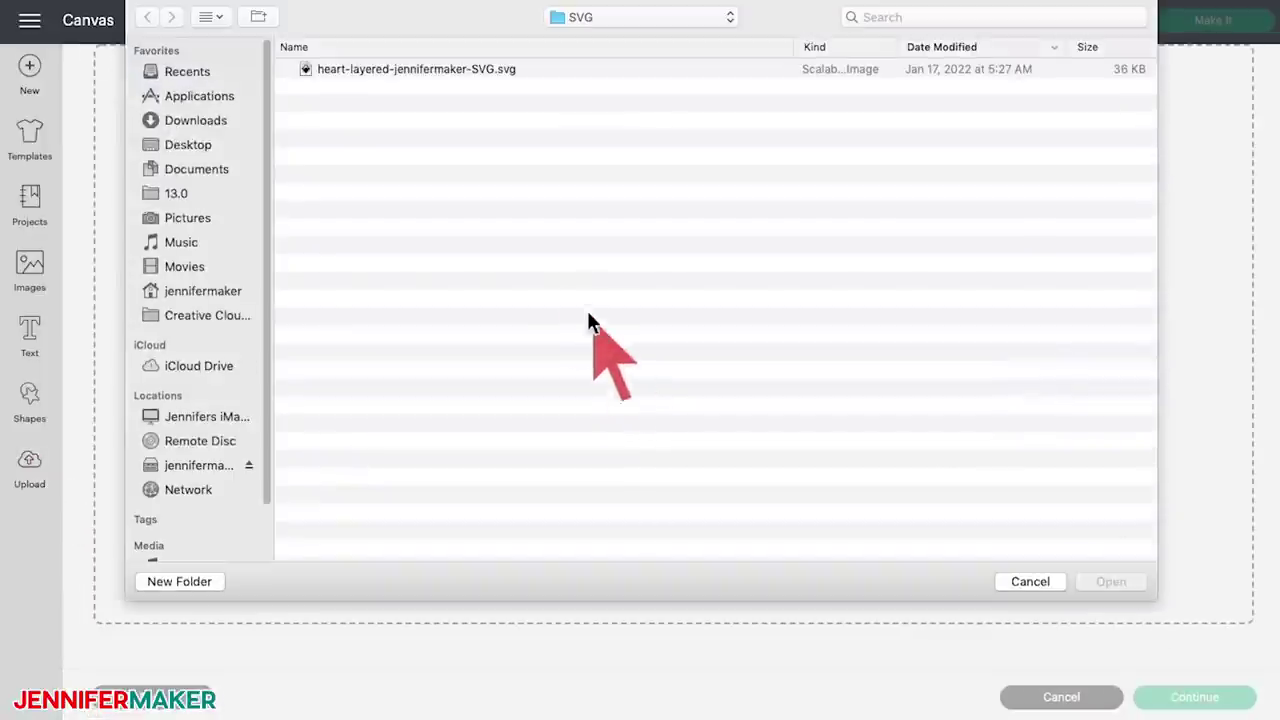
pyautogui.click(468, 70)
pyautogui.doubleClick(468, 70)
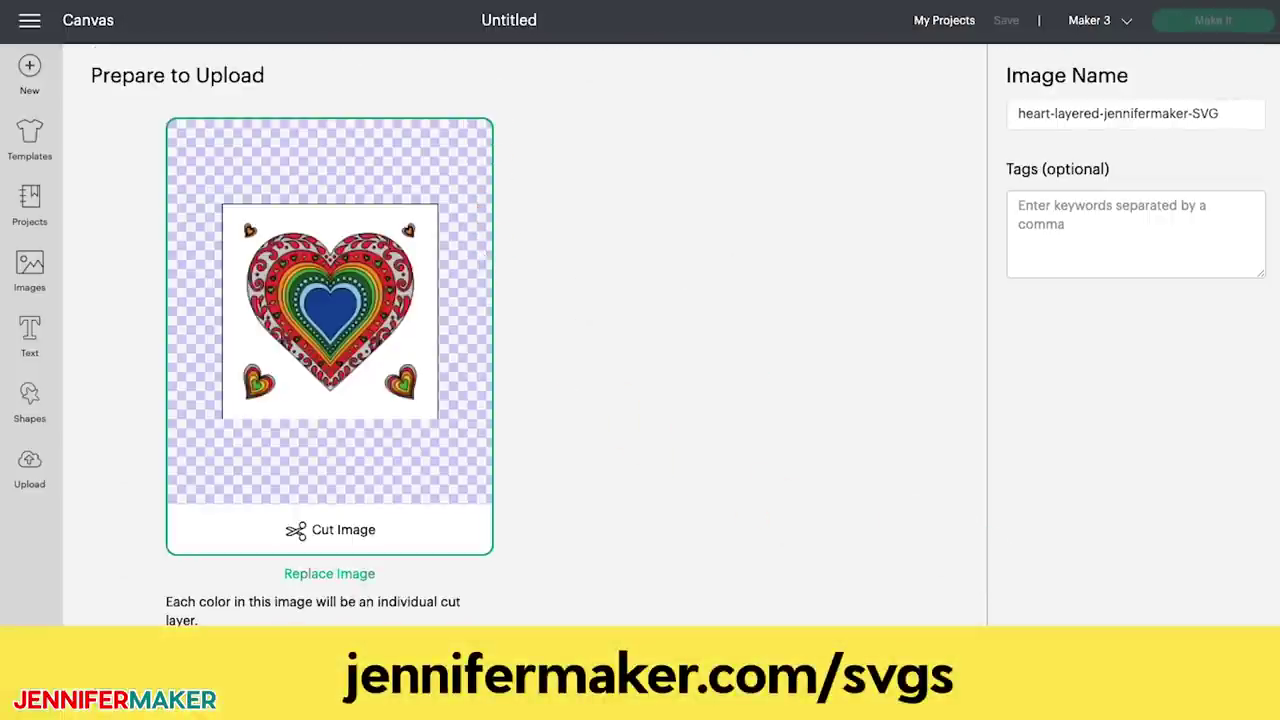
pyautogui.click(1215, 690)
pyautogui.click(225, 560)
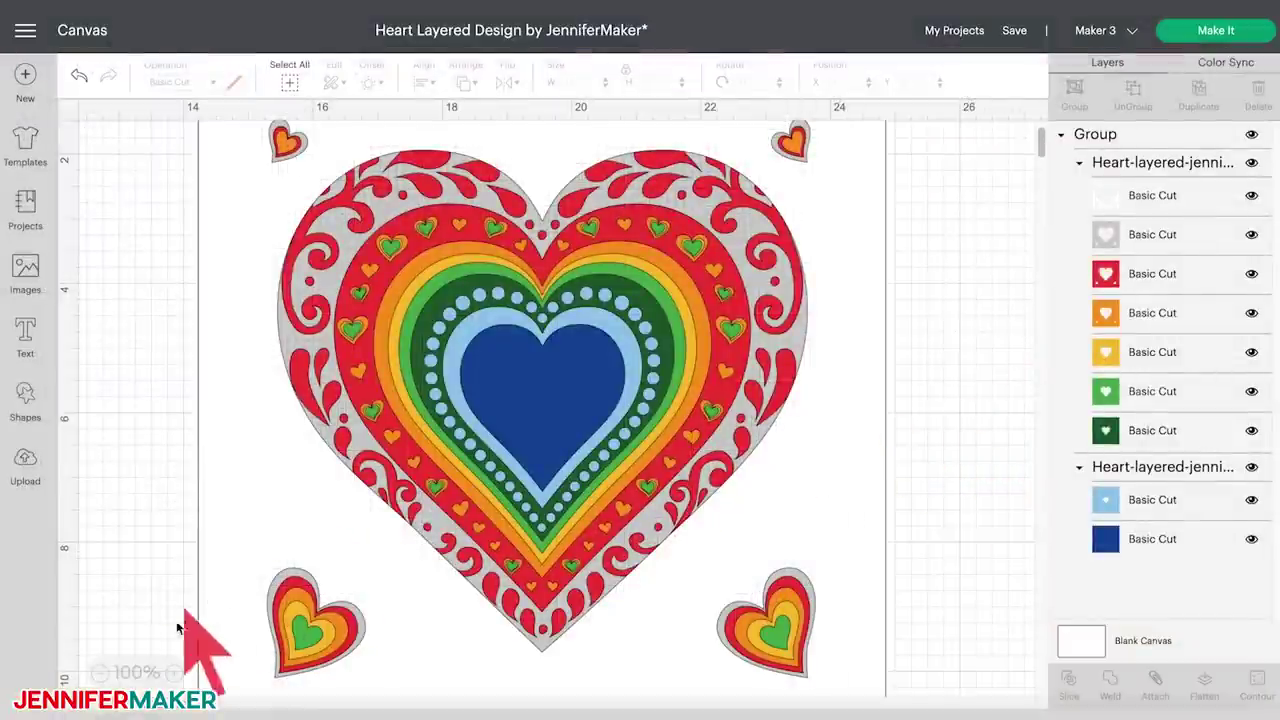
# Step: Hide the light blue layer to examine its part in the heart design, and show it again
pyautogui.click(100, 673)
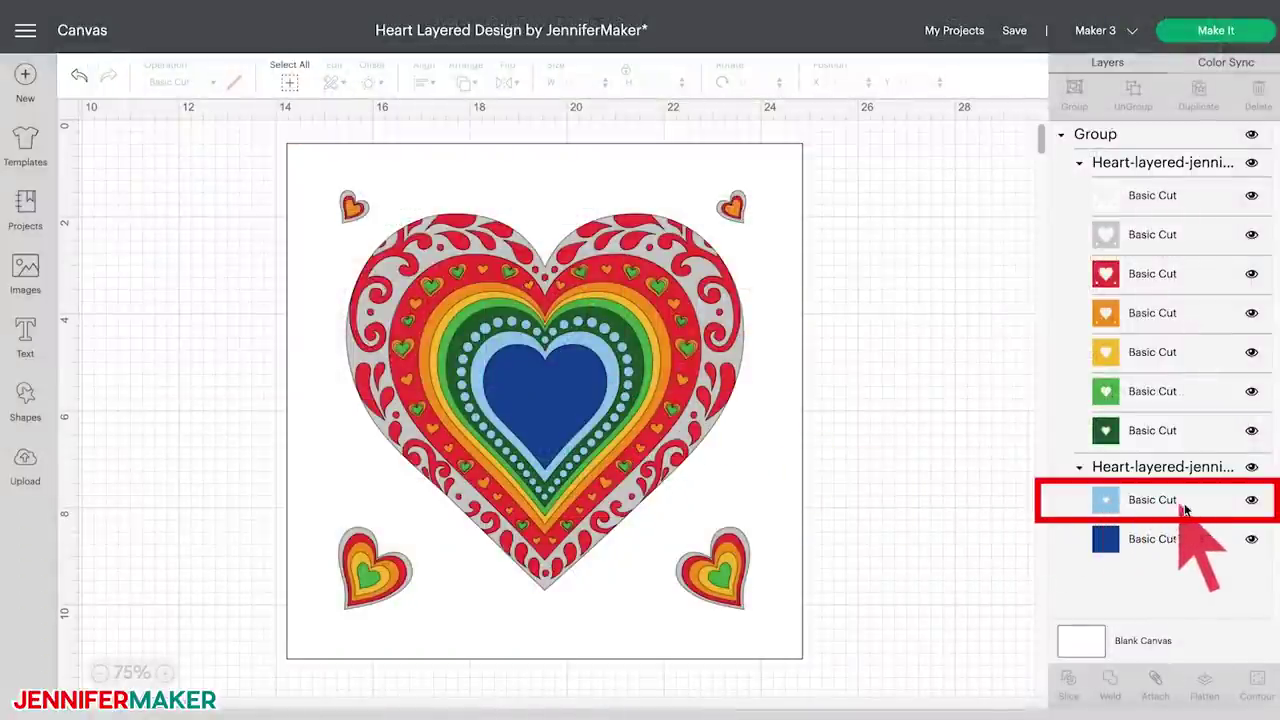
pyautogui.click(1251, 501)
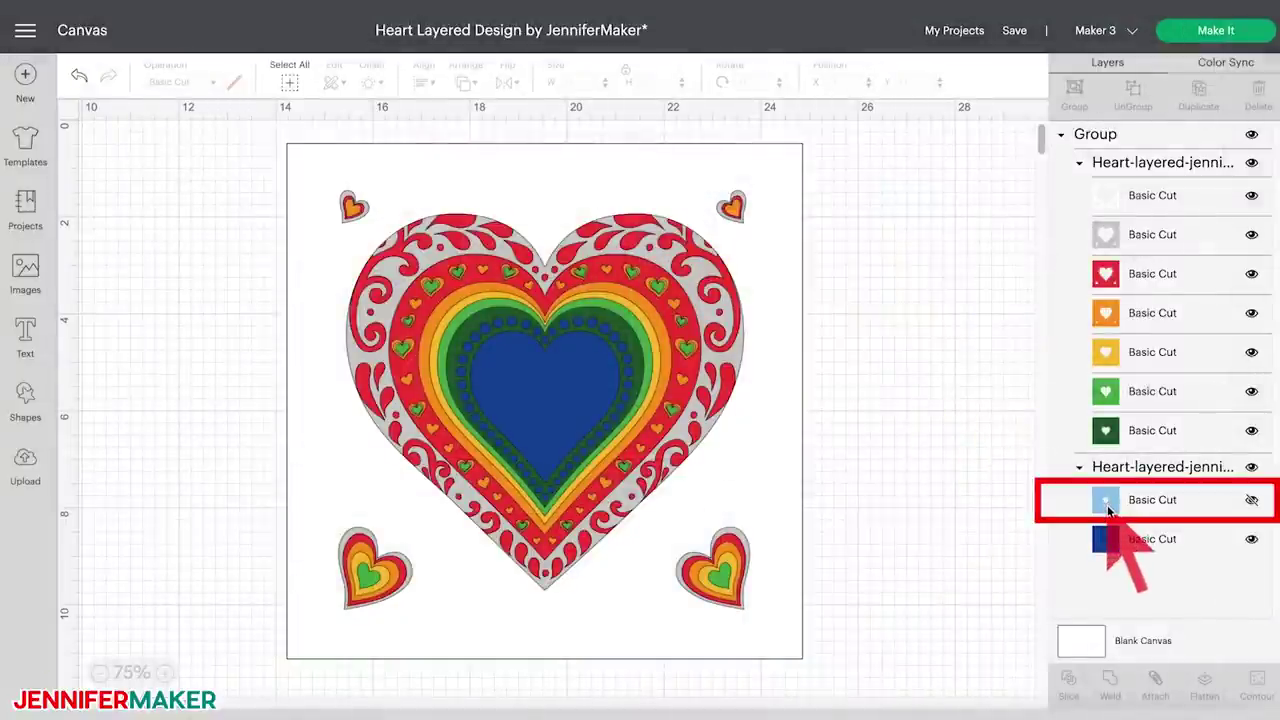
pyautogui.click(1251, 501)
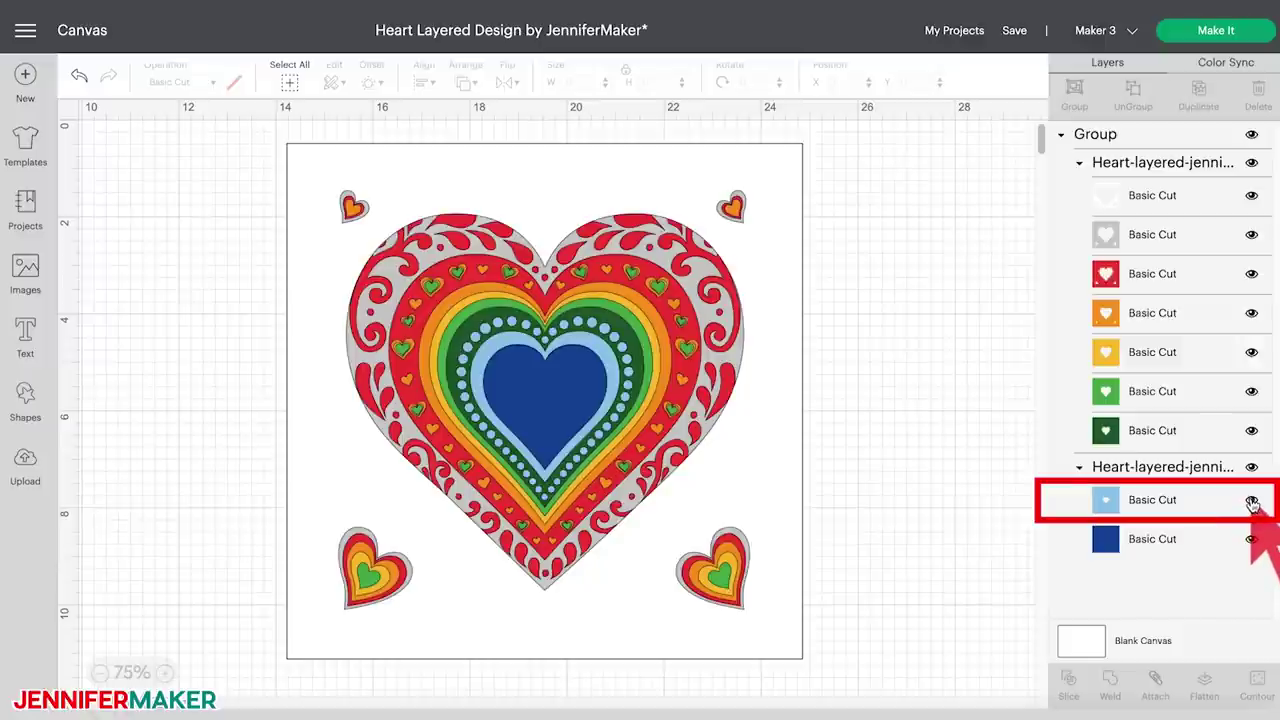
# Step: Ungroup the heart design and hide every layer except the light blue one
pyautogui.click(615, 372)
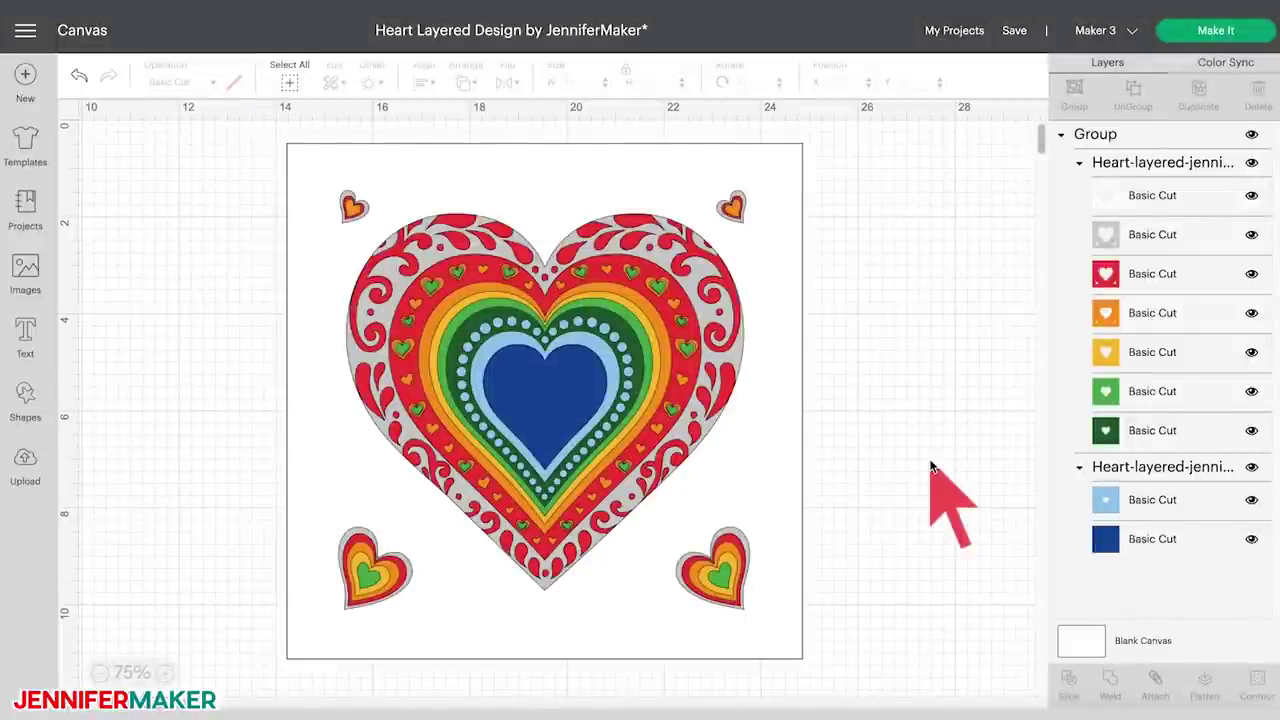
pyautogui.click(762, 447)
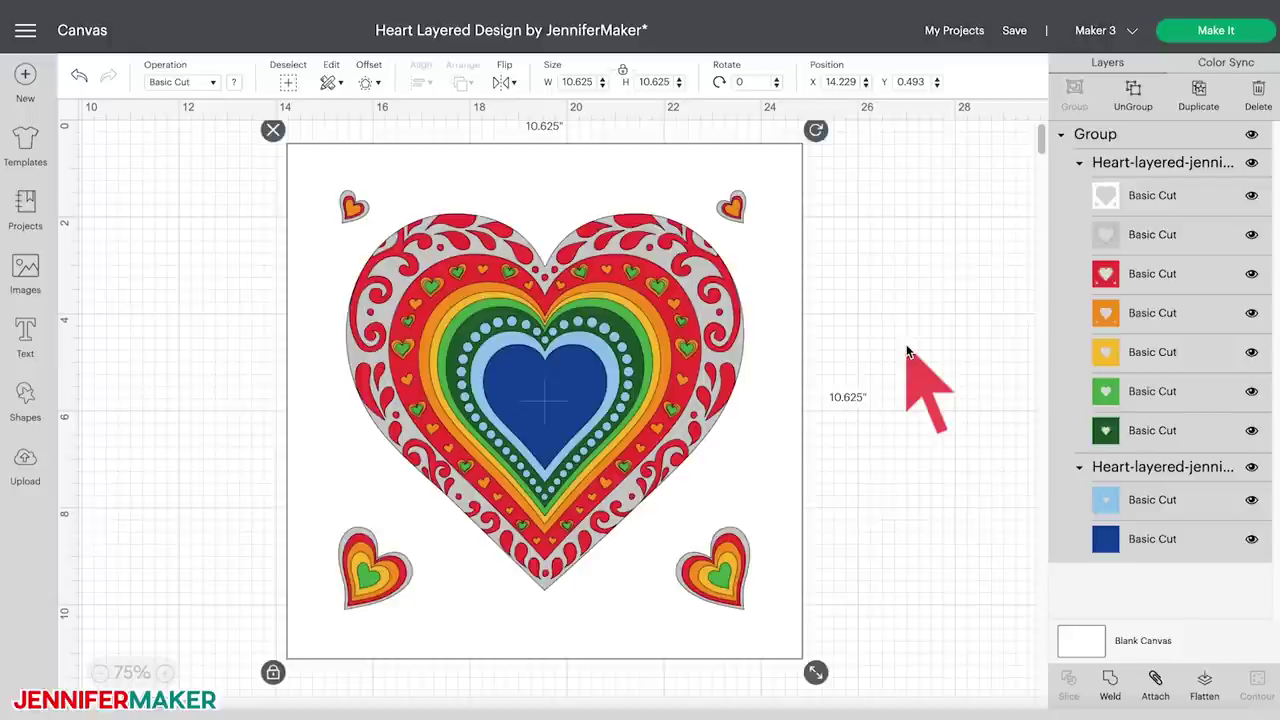
pyautogui.click(1133, 97)
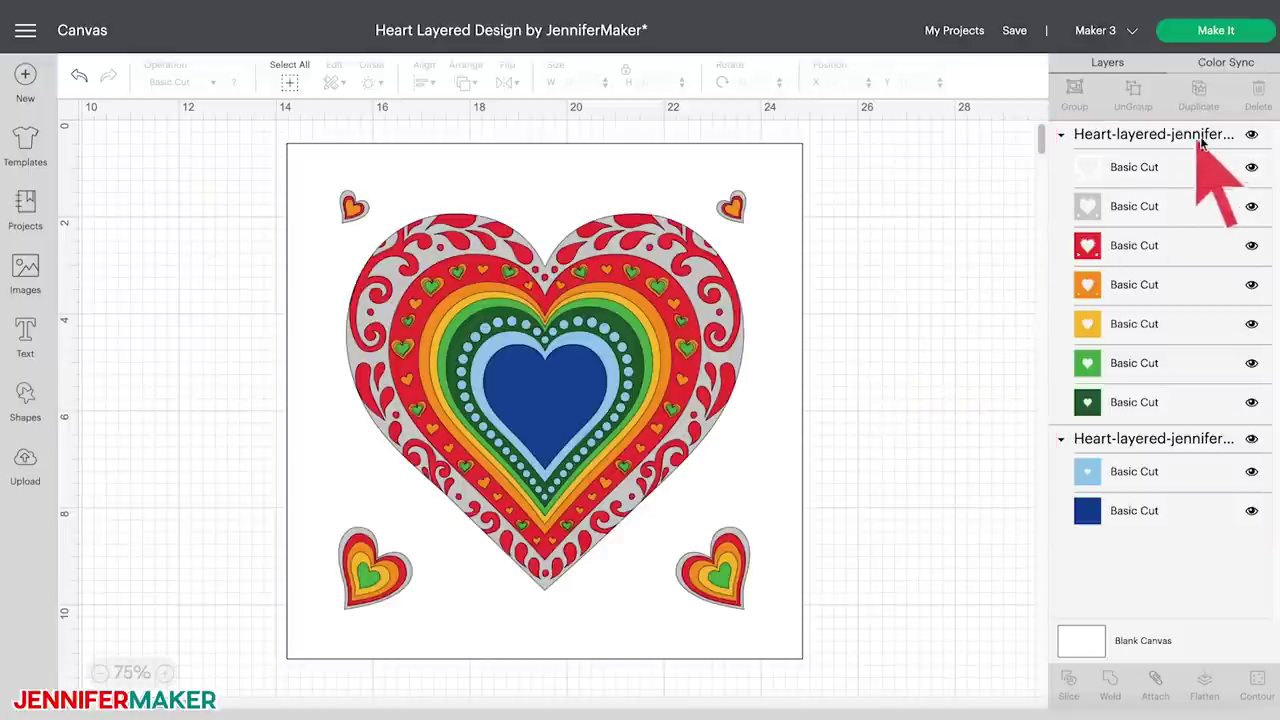
pyautogui.click(1251, 135)
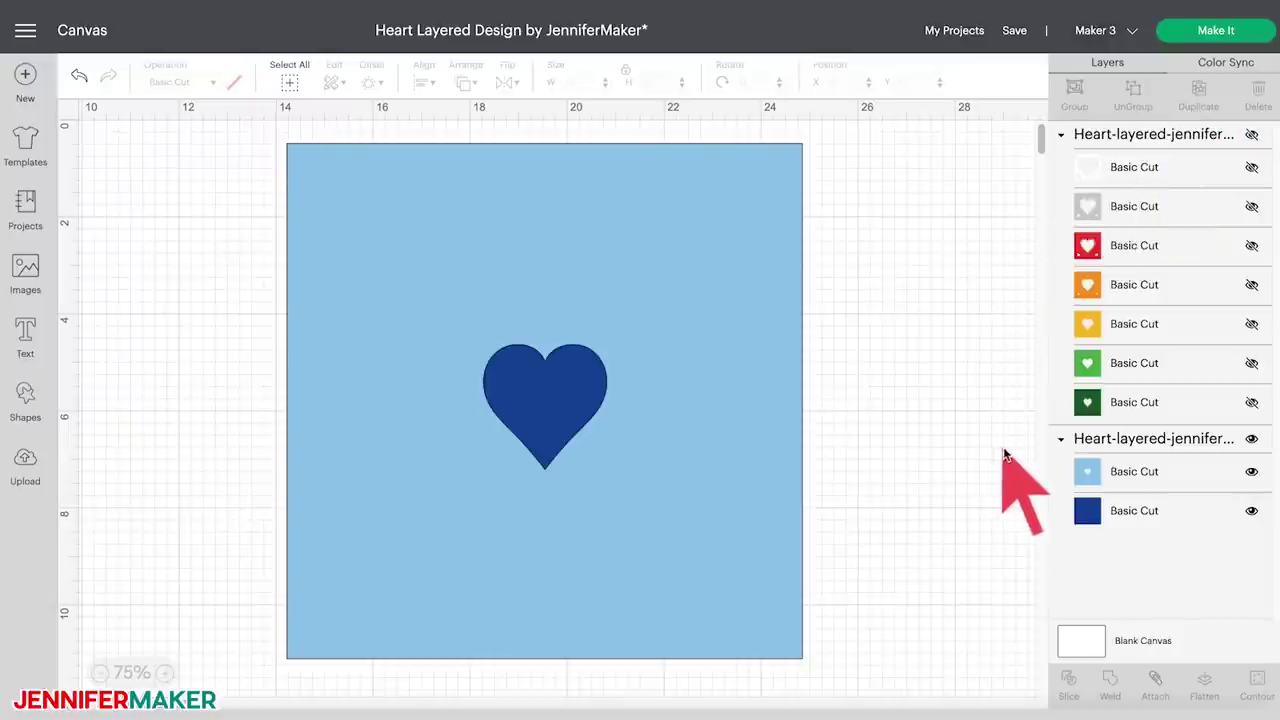
pyautogui.click(1251, 511)
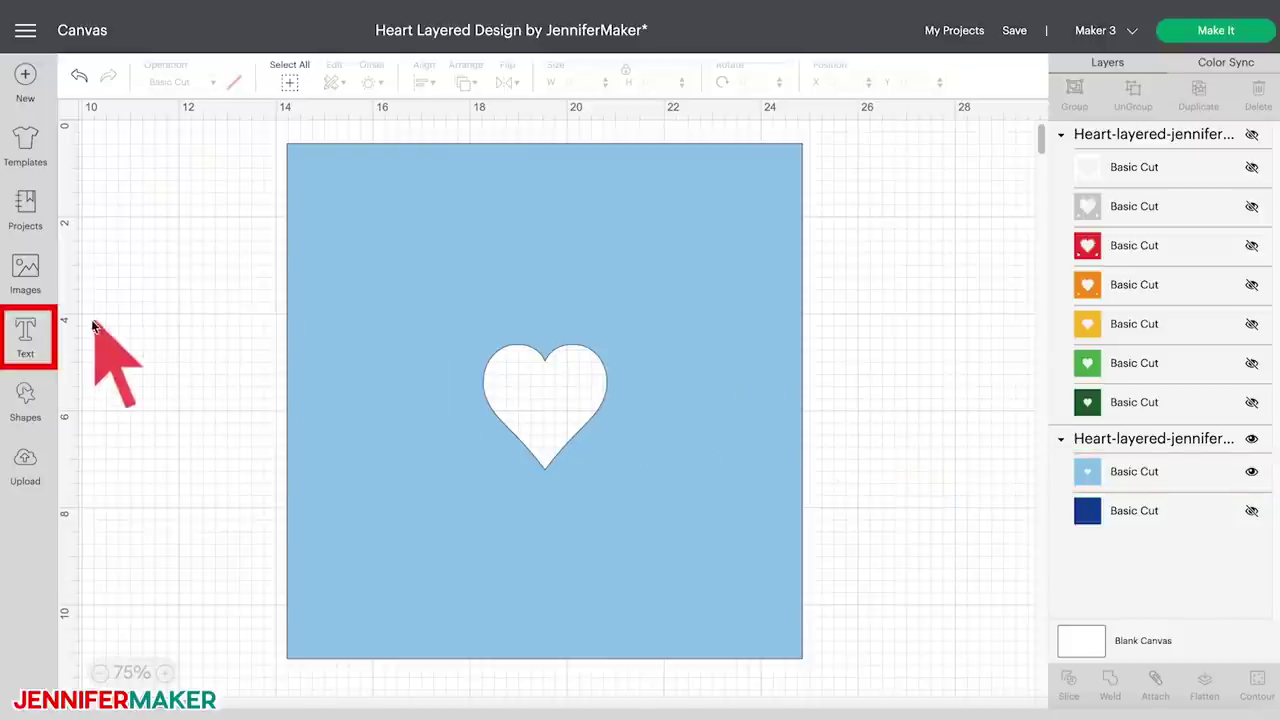
# Step: Add the text "Love" to the canvas and set its font to SVN-Tingler Script
pyautogui.click(26, 336)
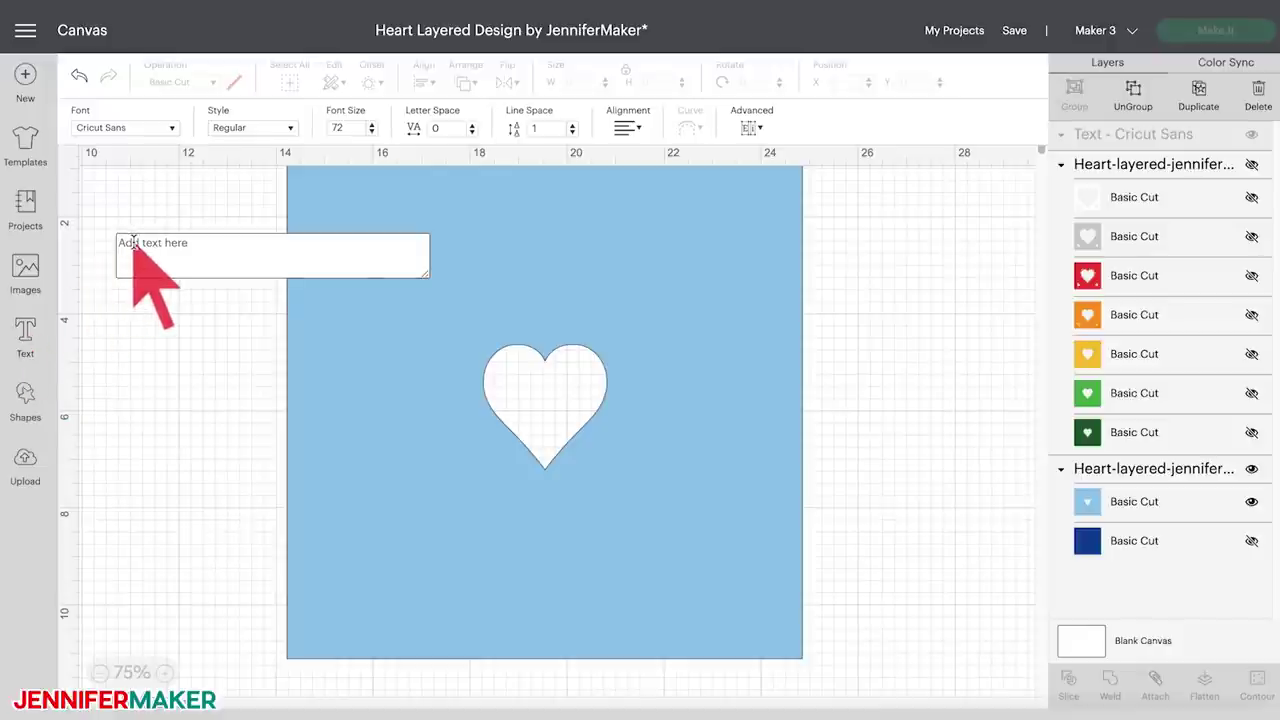
pyautogui.write('Love')
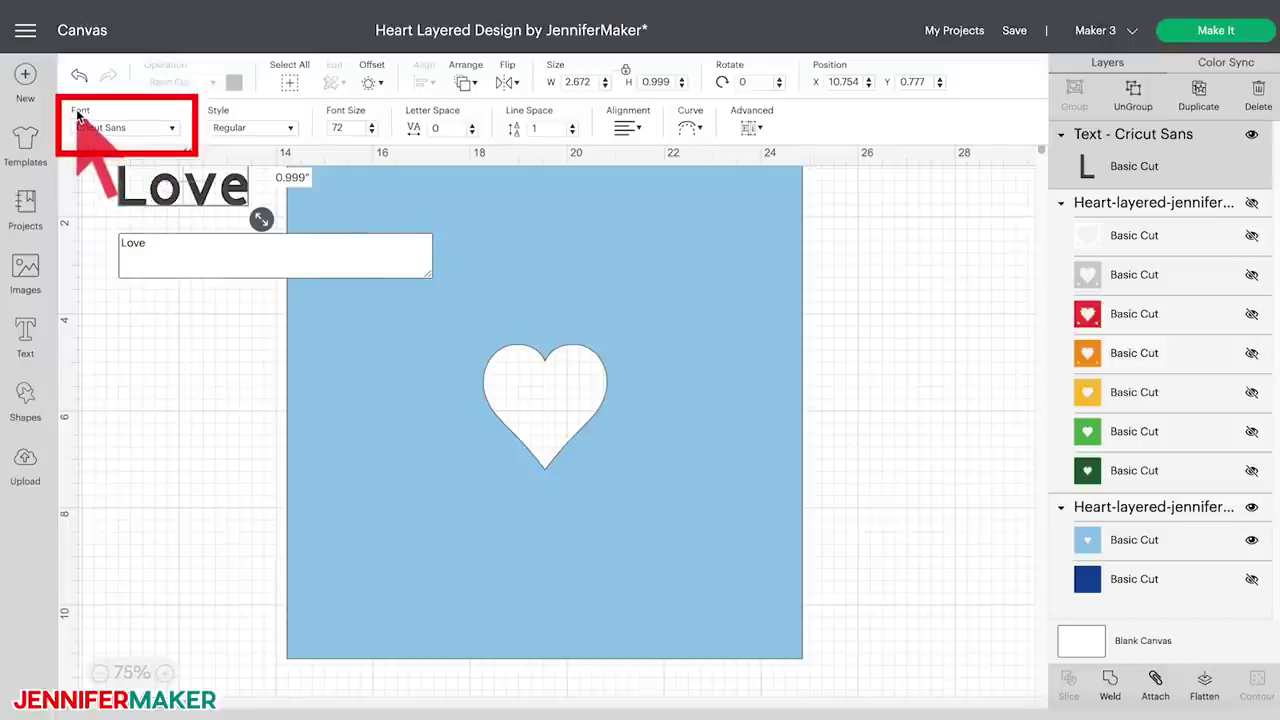
pyautogui.click(171, 131)
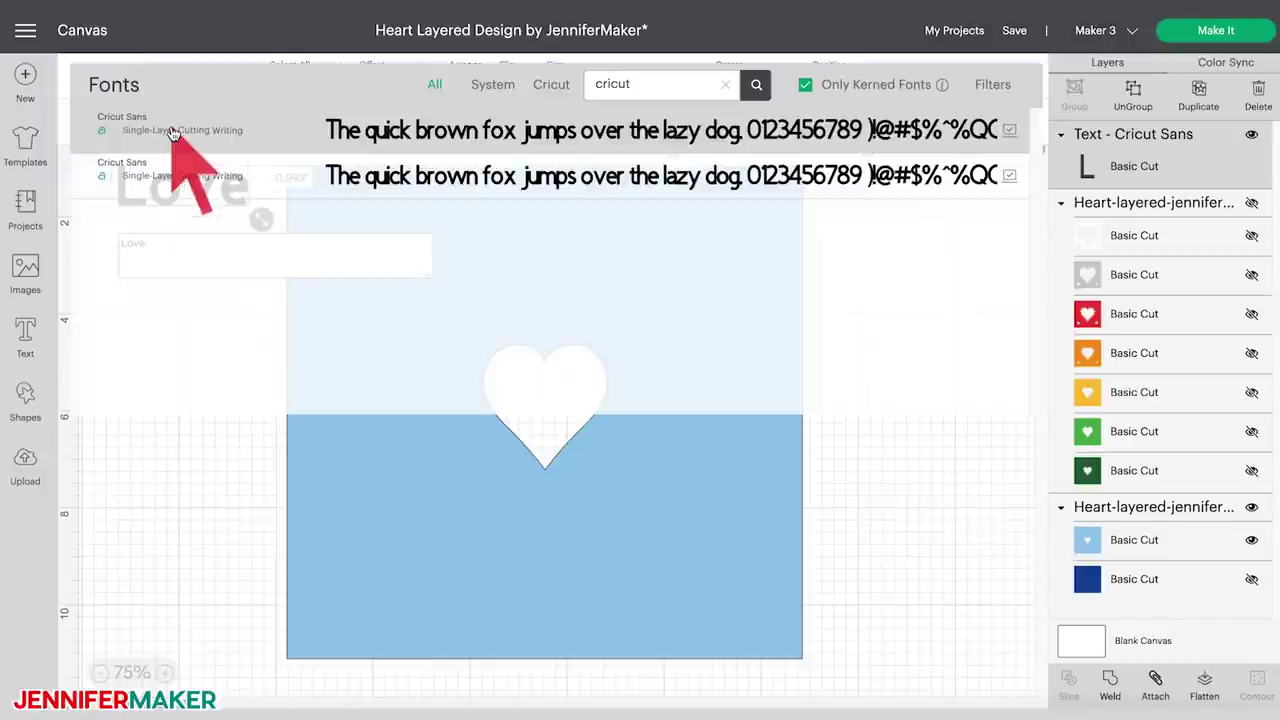
pyautogui.click(631, 85)
pyautogui.moveTo(631, 85); pyautogui.dragTo(590, 86)
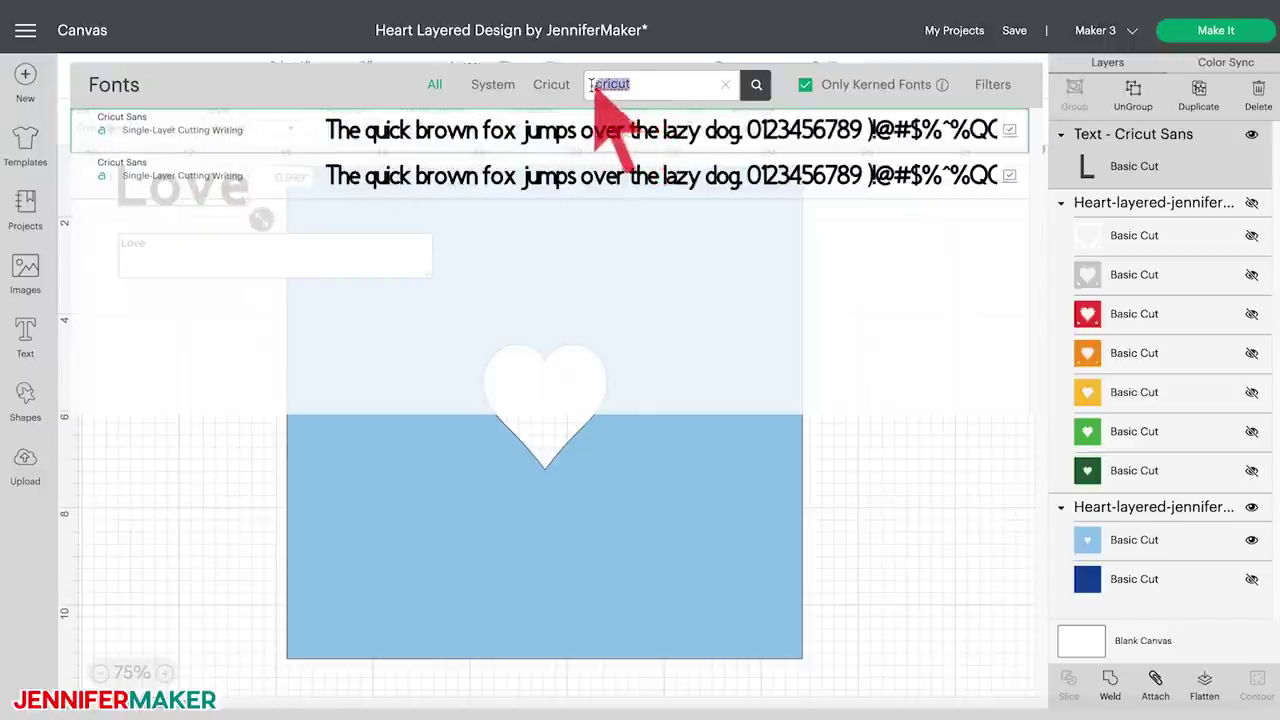
pyautogui.press('BackSpace')
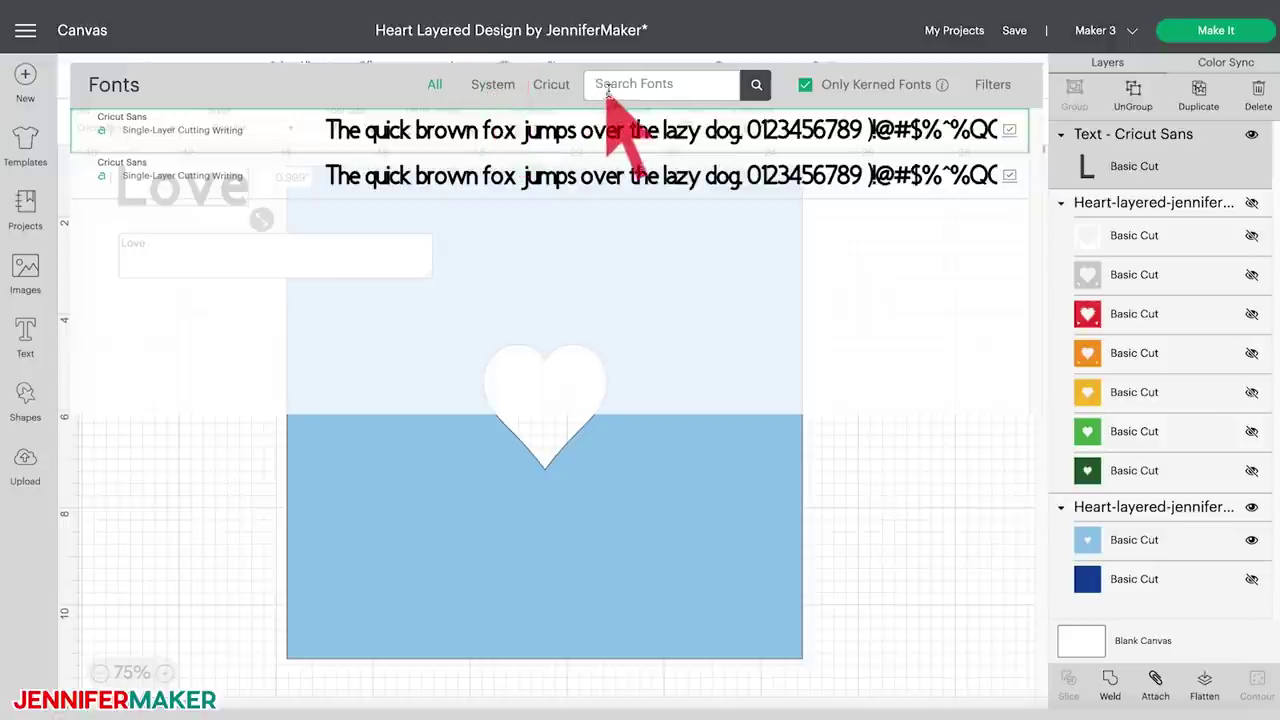
pyautogui.write('Tingler')
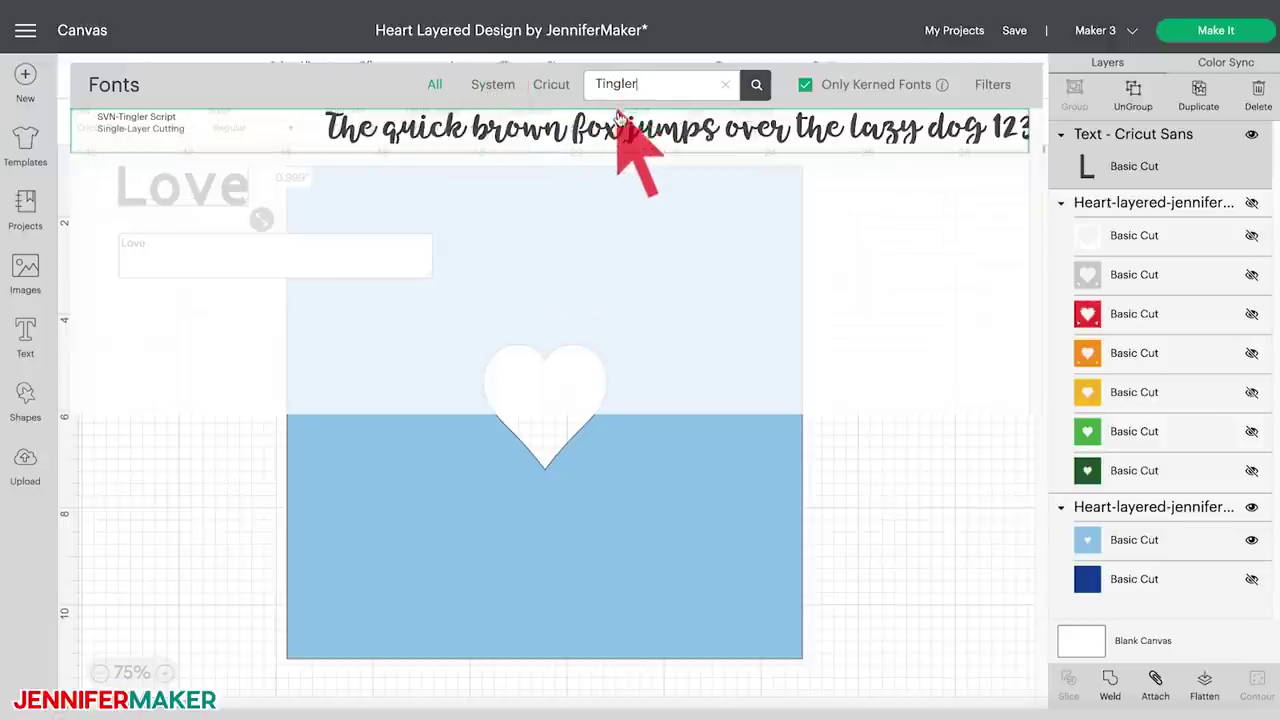
pyautogui.click(620, 128)
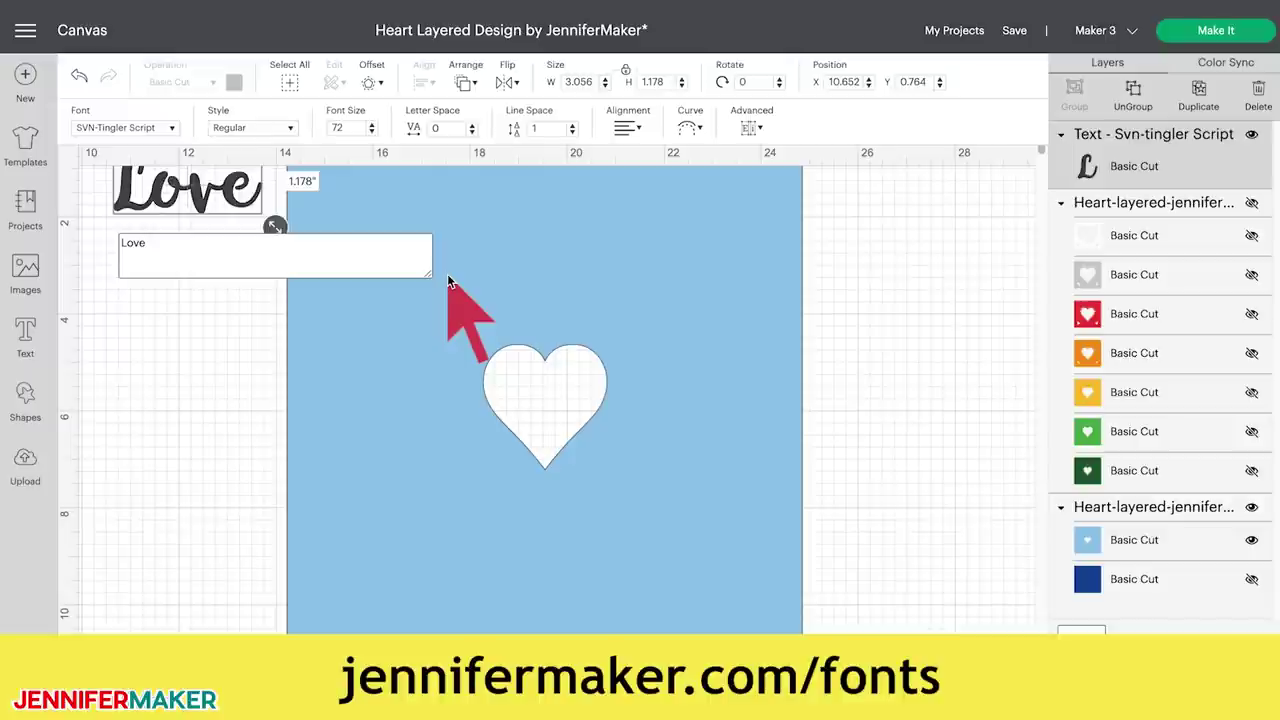
# Step: Place the "Love" text over the heart cutout and scale it down to about 2.94 inches wide
pyautogui.click(263, 198)
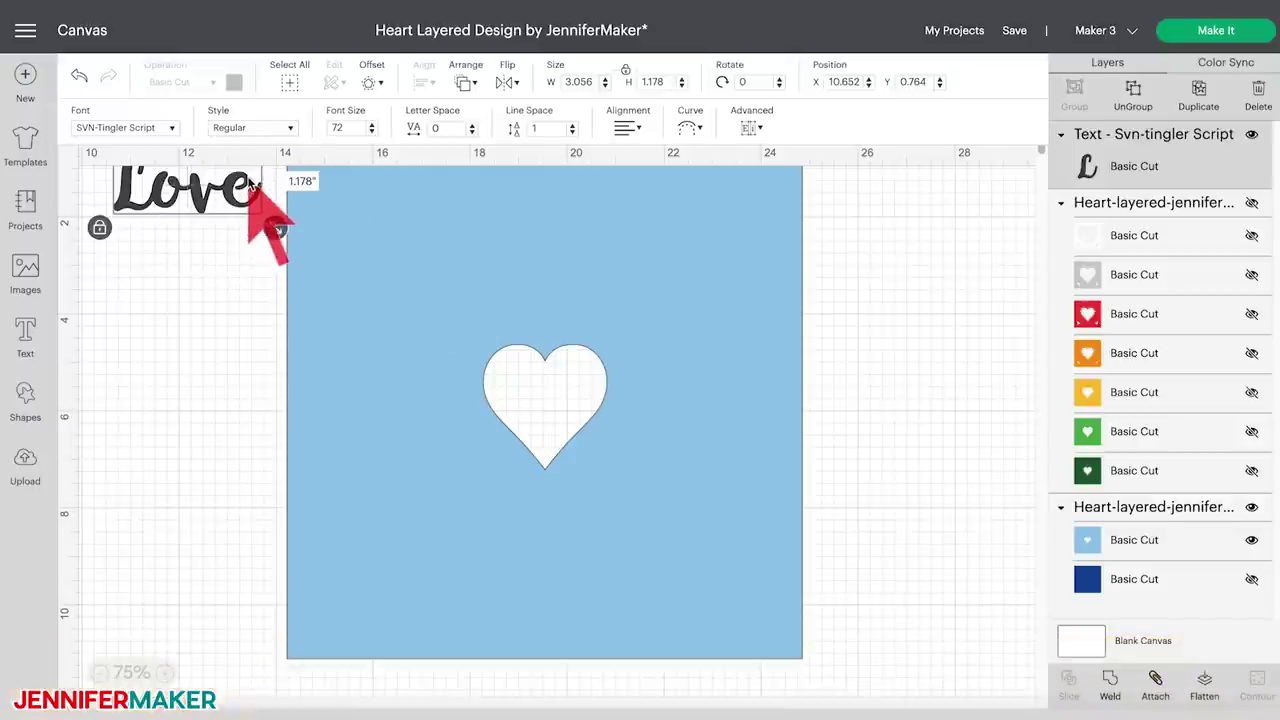
pyautogui.moveTo(263, 198); pyautogui.dragTo(612, 394)
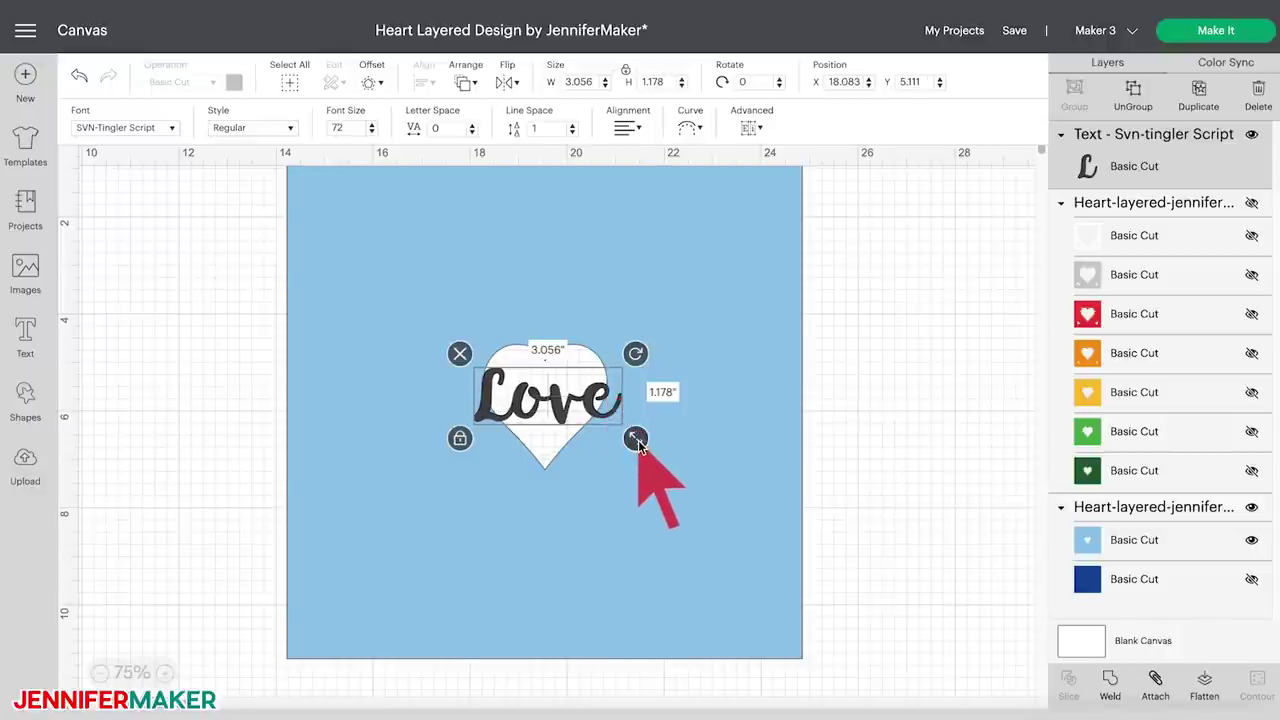
pyautogui.moveTo(638, 443); pyautogui.dragTo(632, 437)
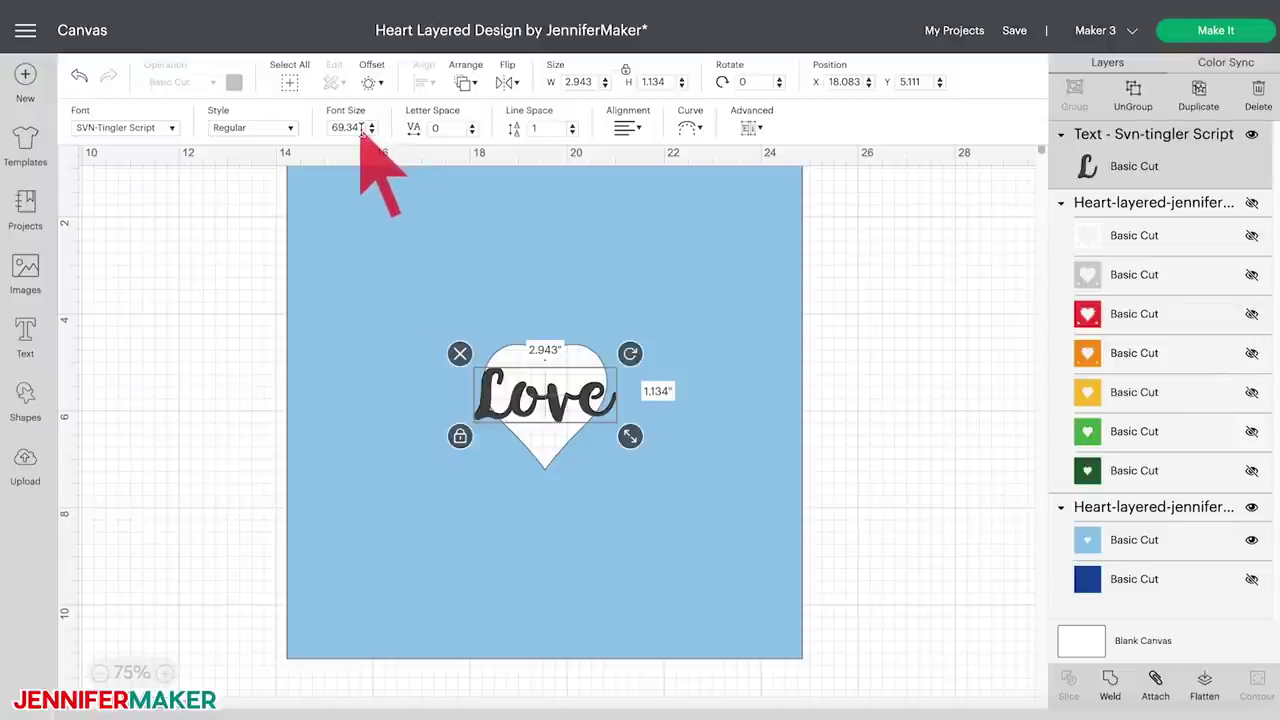
# Step: Set the "Love" text's font size to 62 and reposition the word across the heart cutout
pyautogui.moveTo(357, 128); pyautogui.dragTo(330, 124)
pyautogui.press('BackSpace')
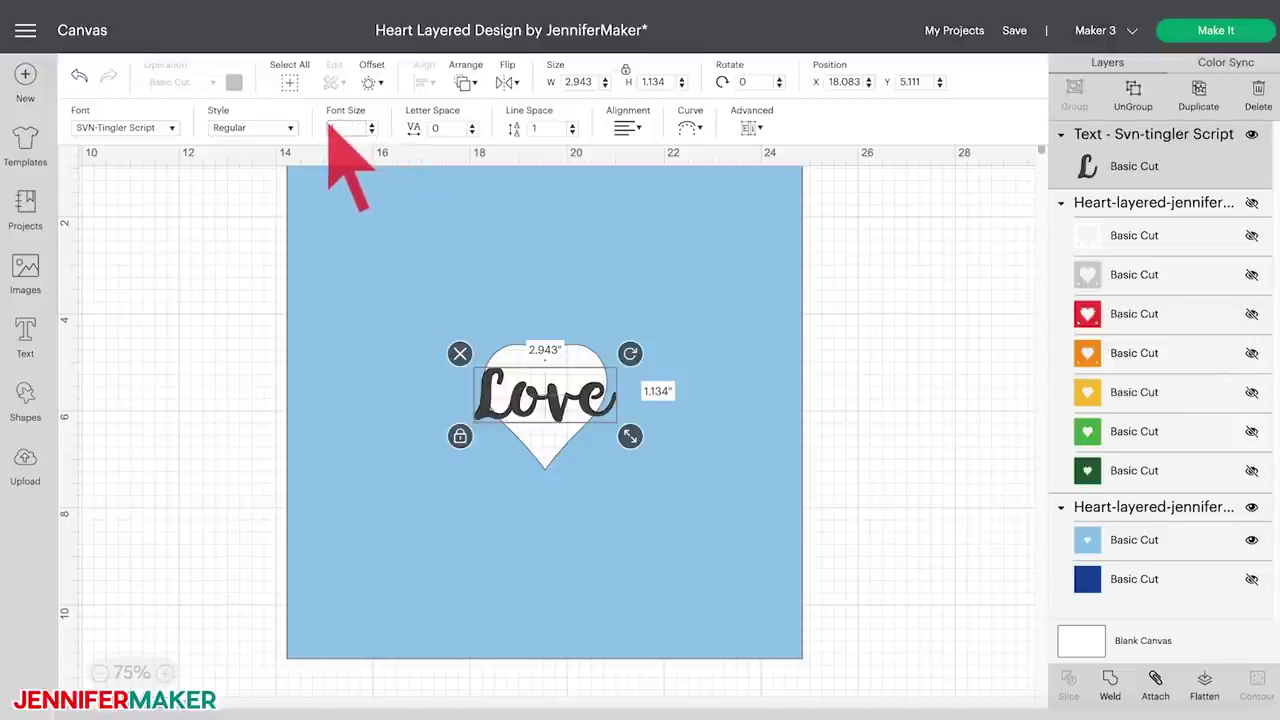
pyautogui.write('8')
pyautogui.write('2')
pyautogui.press('Return')
pyautogui.moveTo(550, 392); pyautogui.dragTo(564, 398)
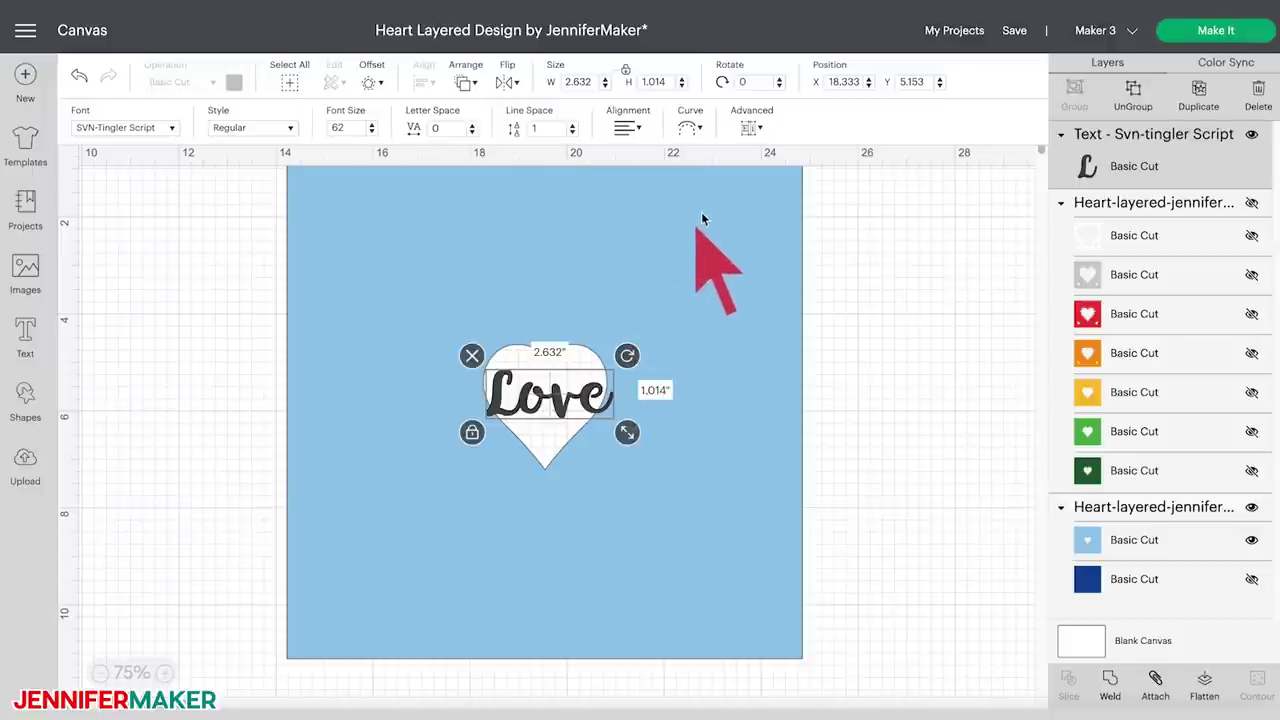
# Step: Set the rotation of the "Love" text to 350 degrees and deselect everything
pyautogui.click(756, 82)
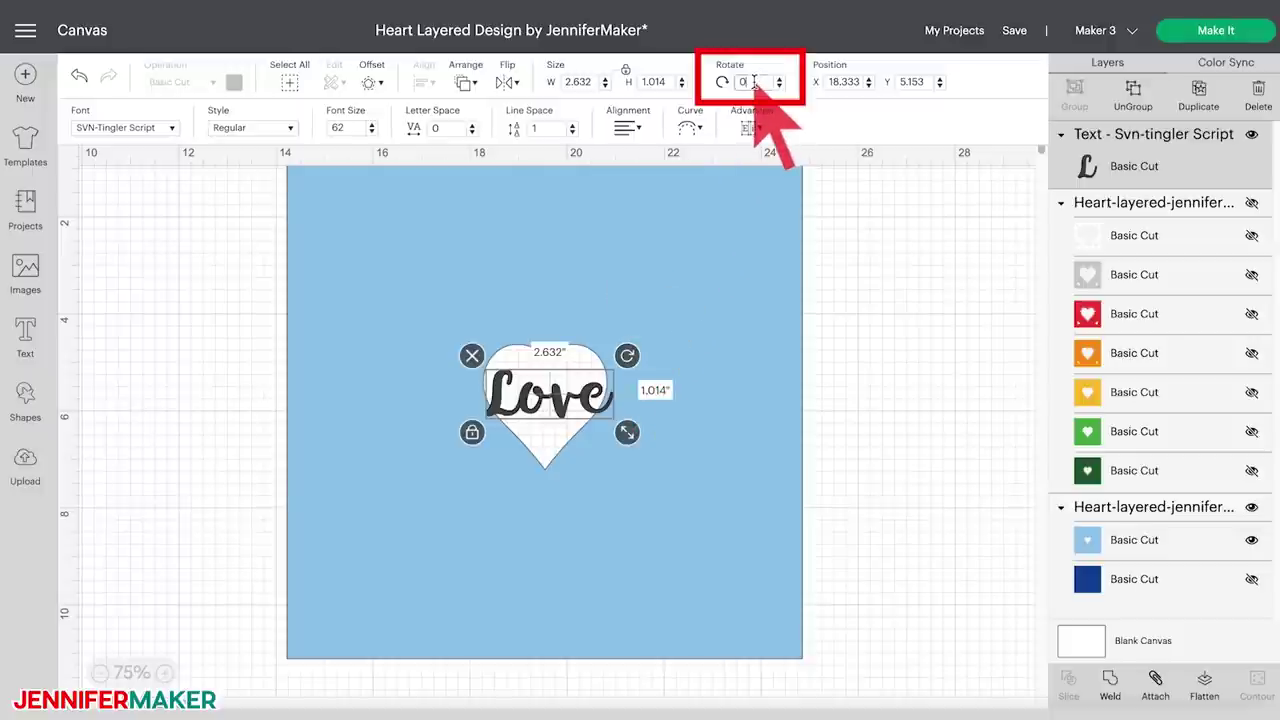
pyautogui.press('BackSpace')
pyautogui.write('350')
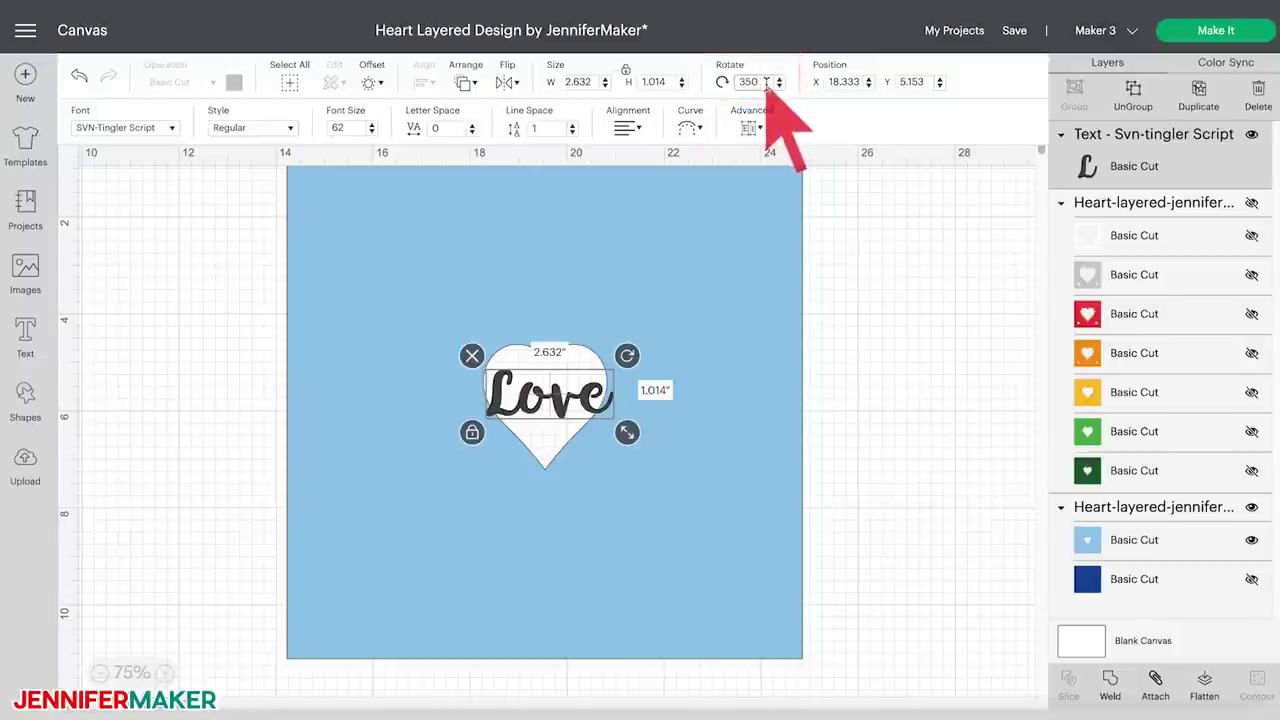
pyautogui.press('Return')
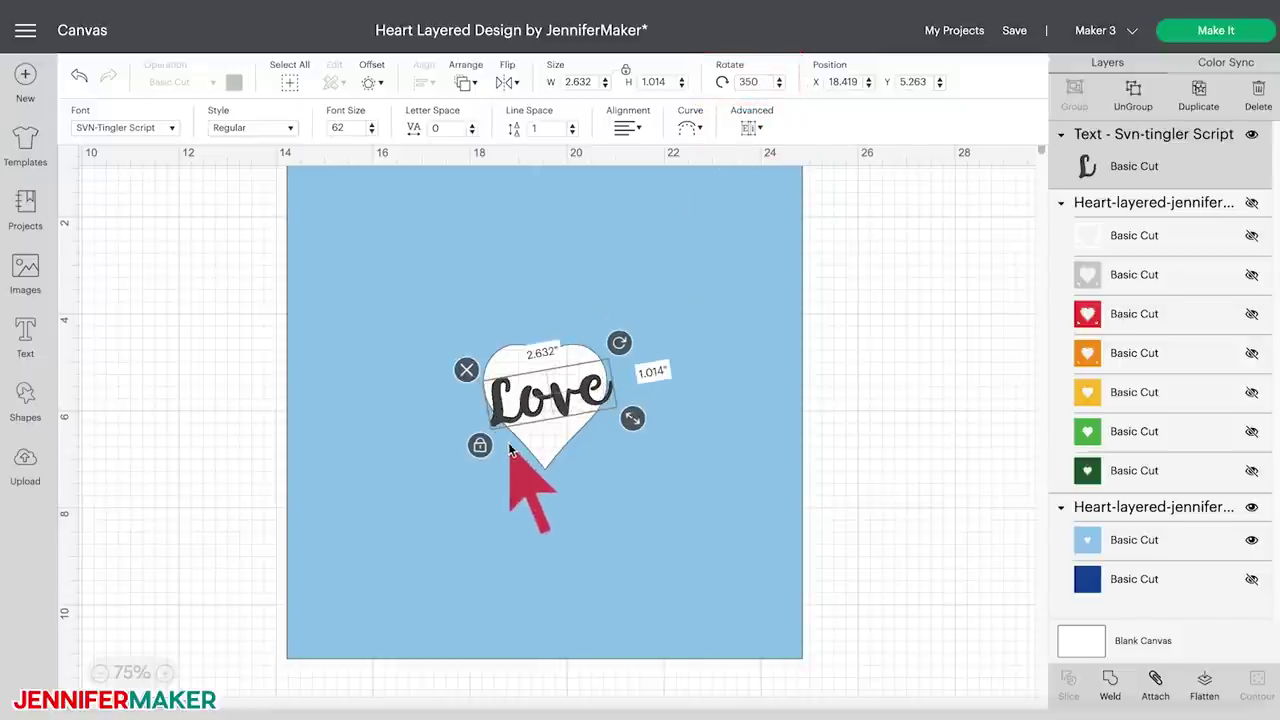
pyautogui.click(456, 410)
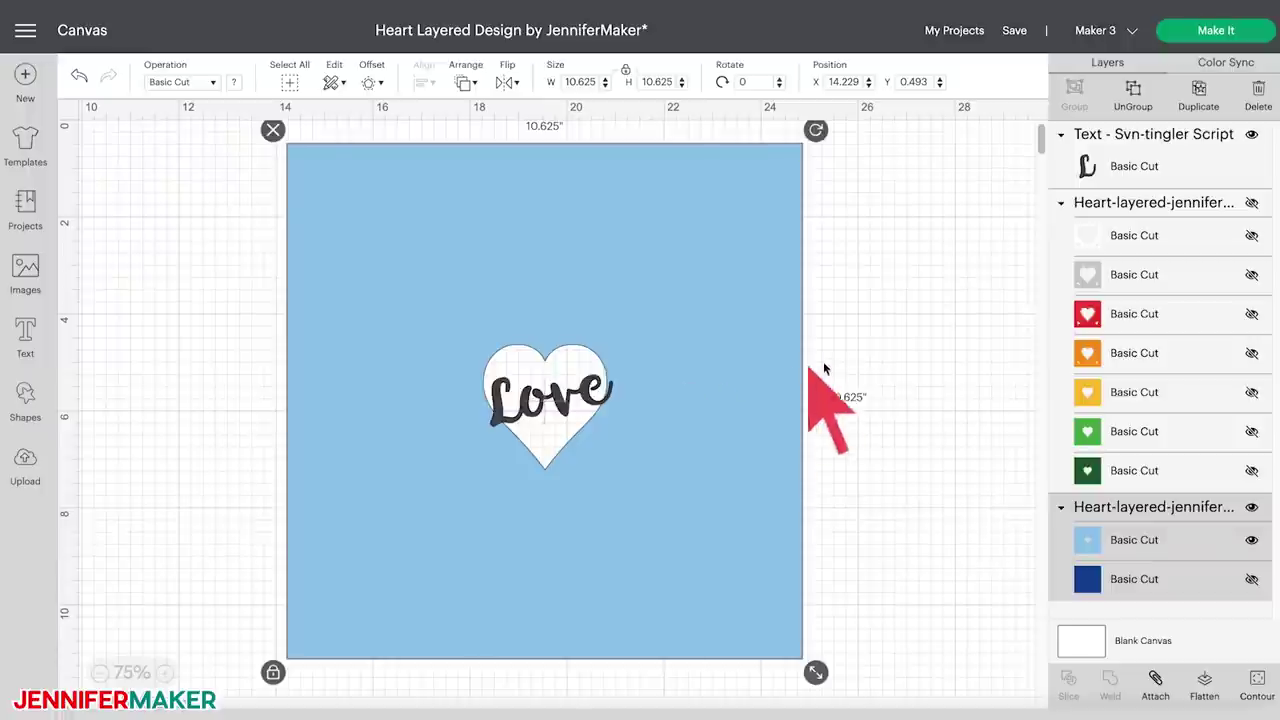
pyautogui.click(910, 335)
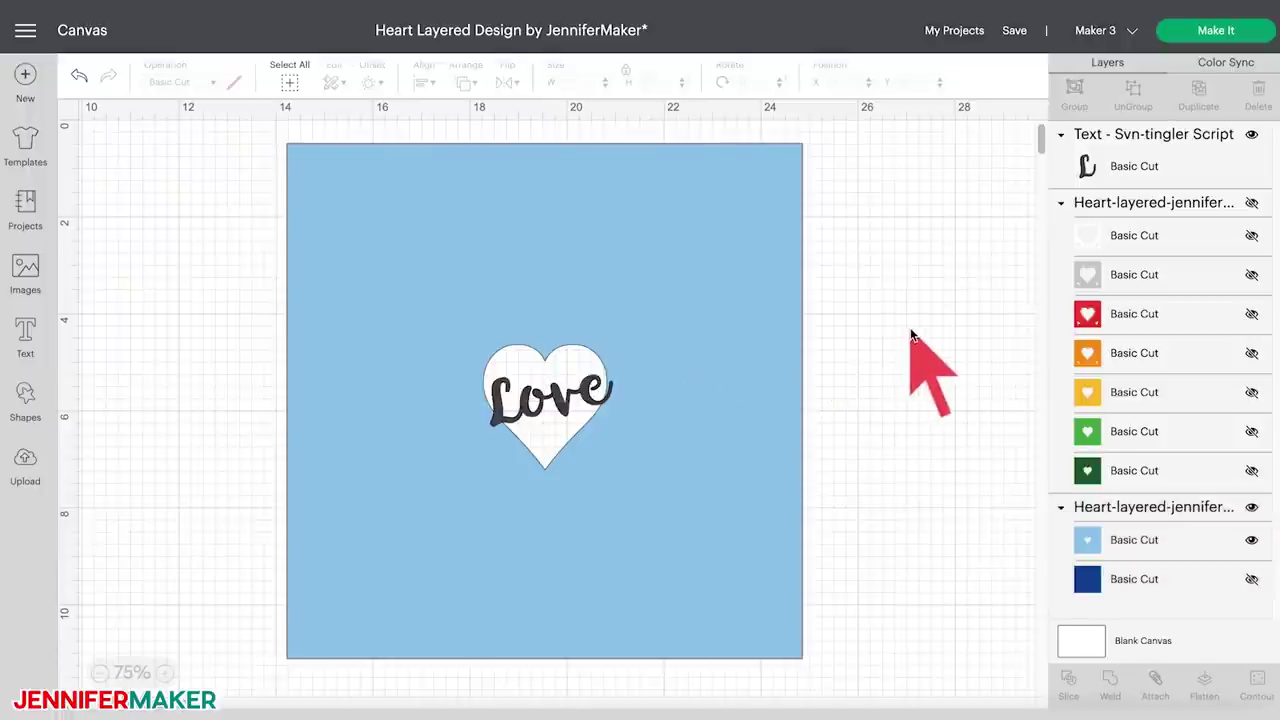
# Step: Weld the "Love" text to the light blue heart-cutout layer
pyautogui.click(1087, 540)
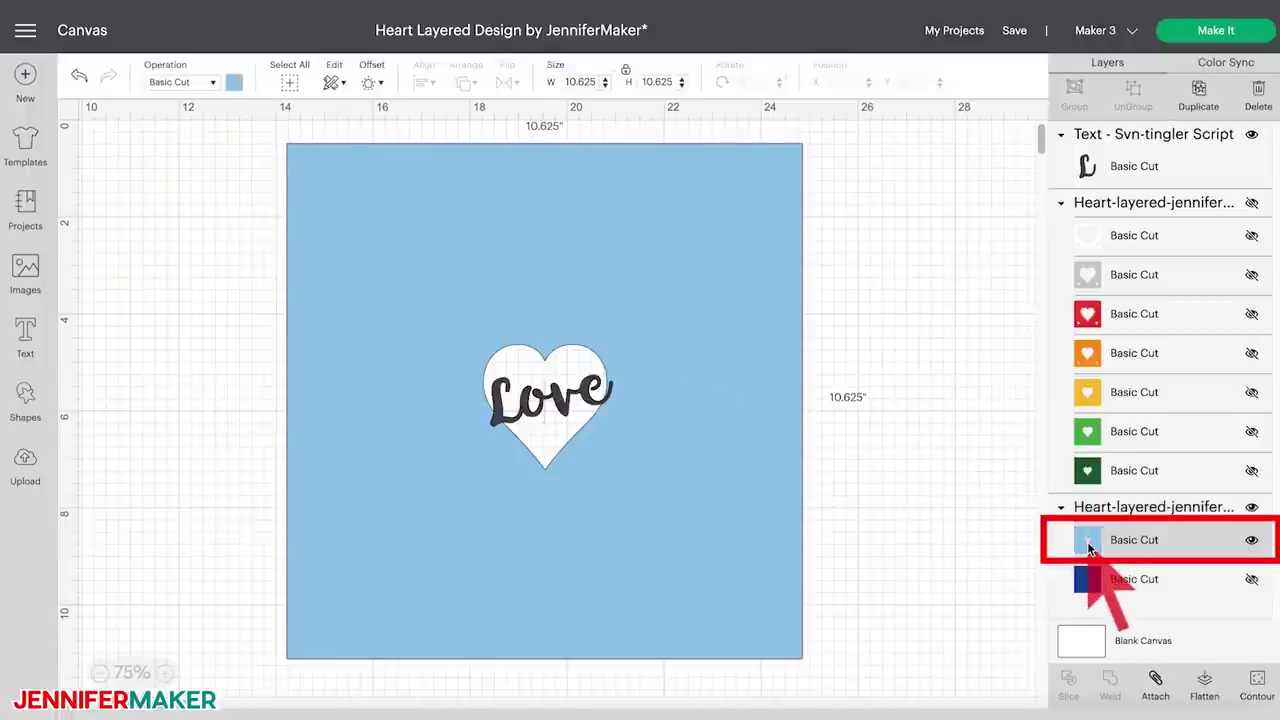
pyautogui.press('shift')
pyautogui.keyDown('shift'); pyautogui.click(1108, 162); pyautogui.keyUp('shift')
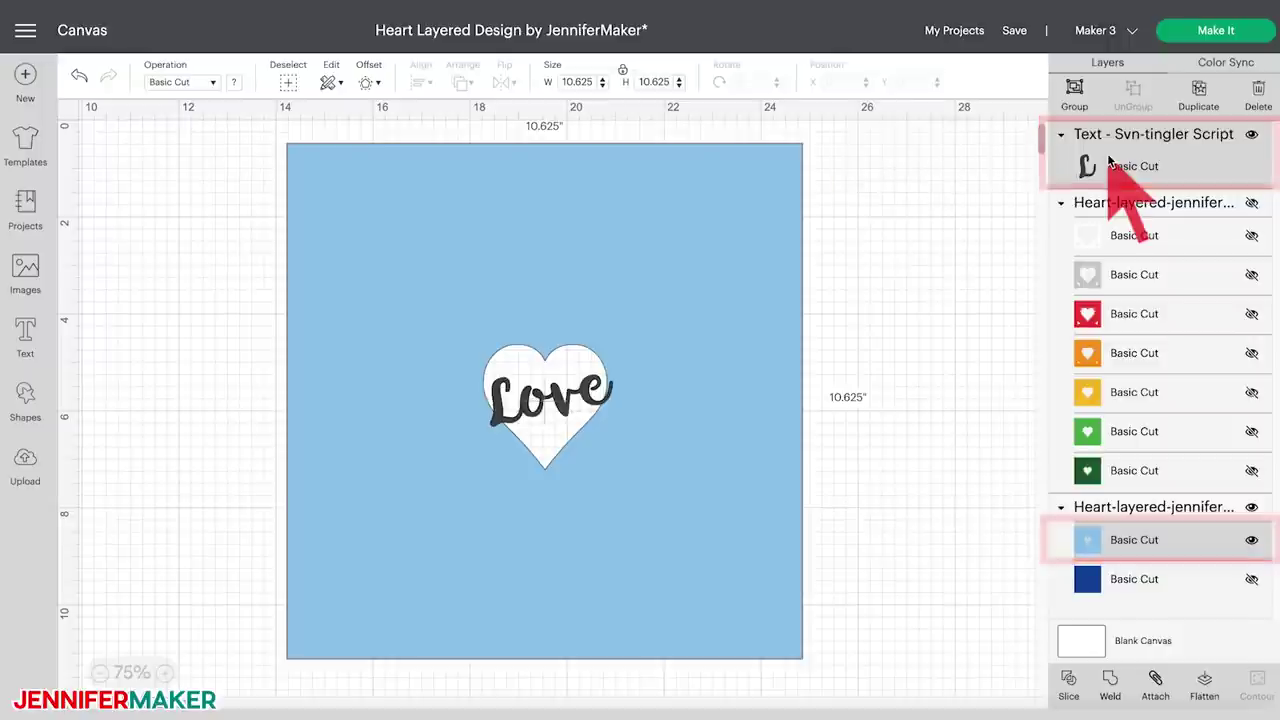
pyautogui.click(1111, 682)
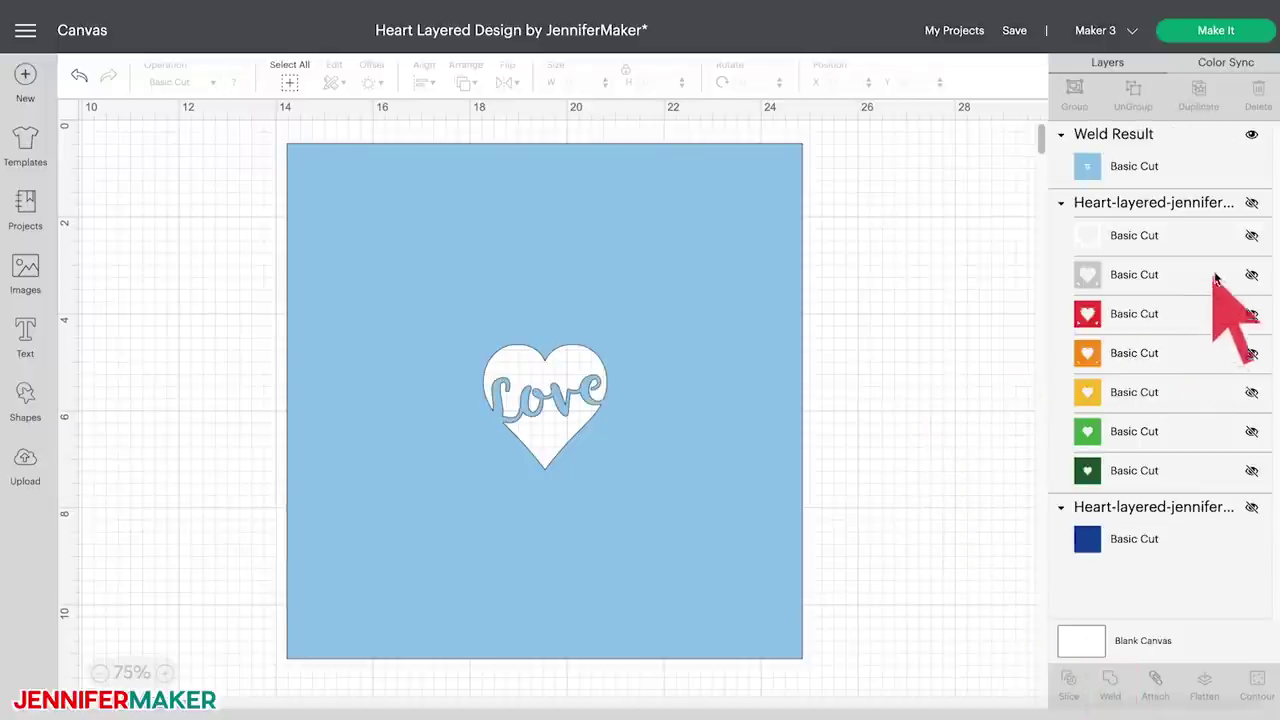
# Step: Show the hidden group of upper heart layers and the dark blue background layer
pyautogui.click(1252, 203)
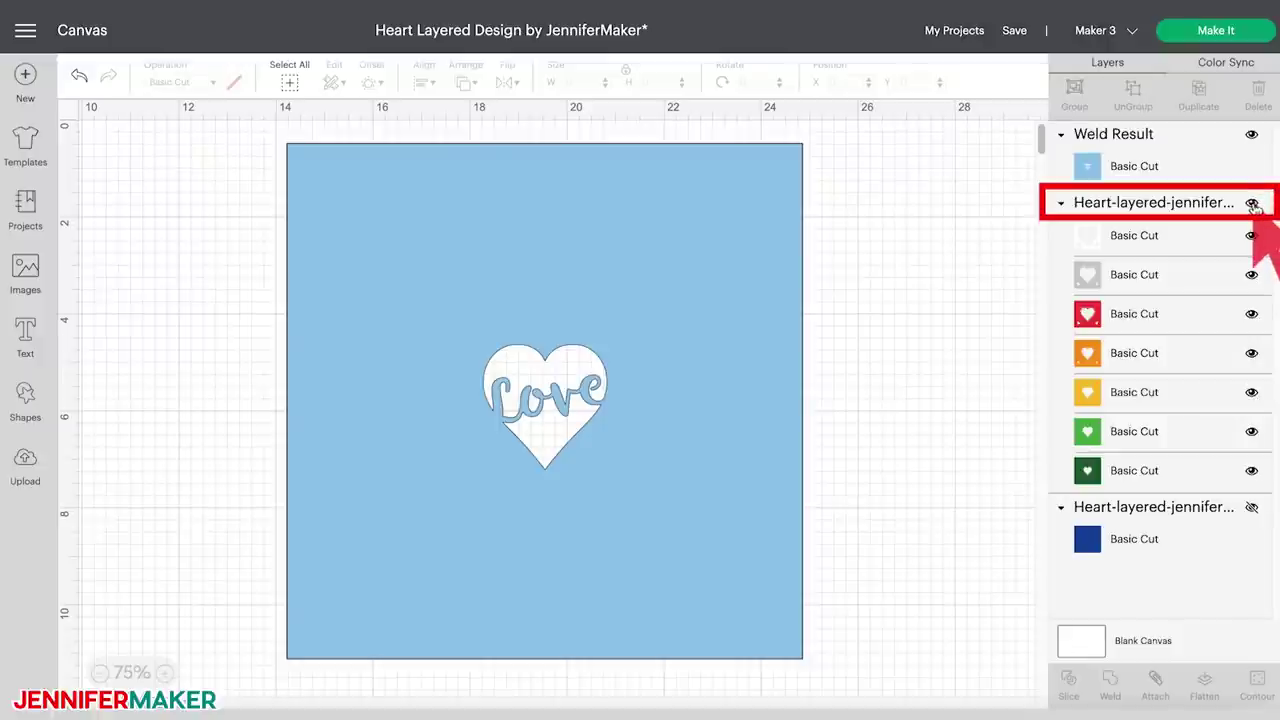
pyautogui.click(1252, 508)
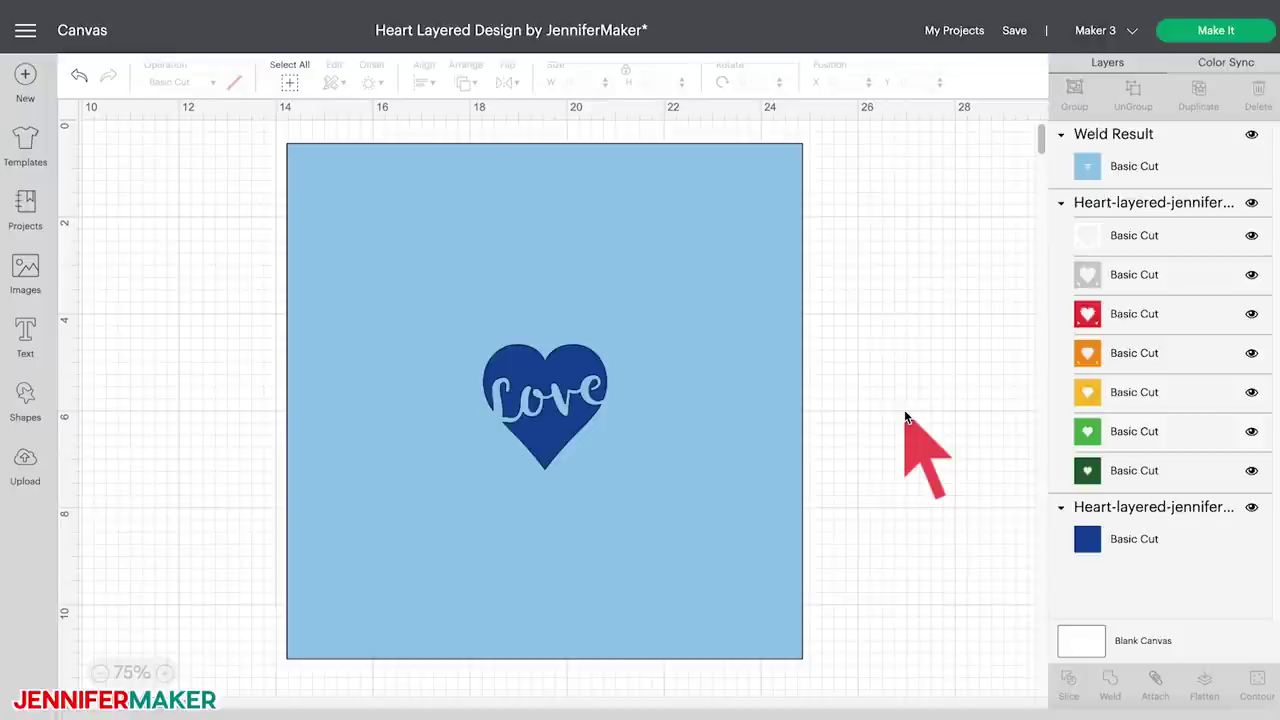
pyautogui.scroll(1, 905, 413)
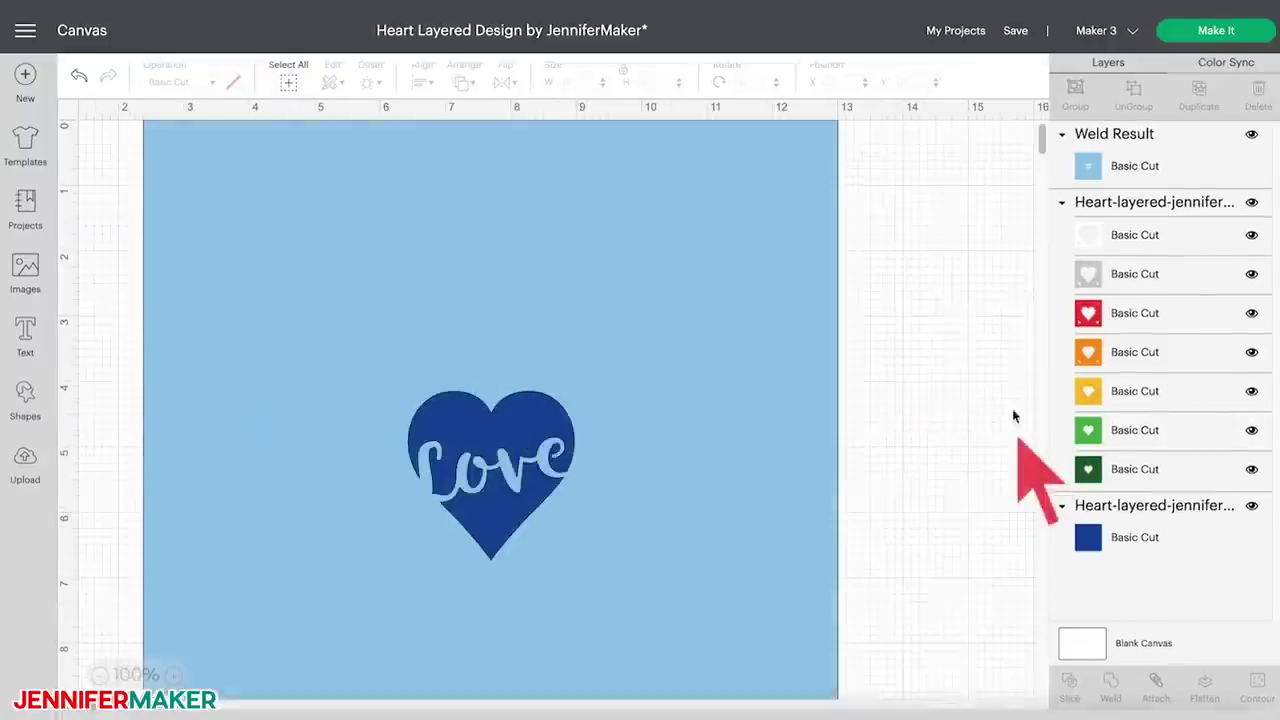
# Step: Move the welded light blue "Love" layer backward so it sits between the upper heart layers and the dark blue background
pyautogui.click(1080, 162)
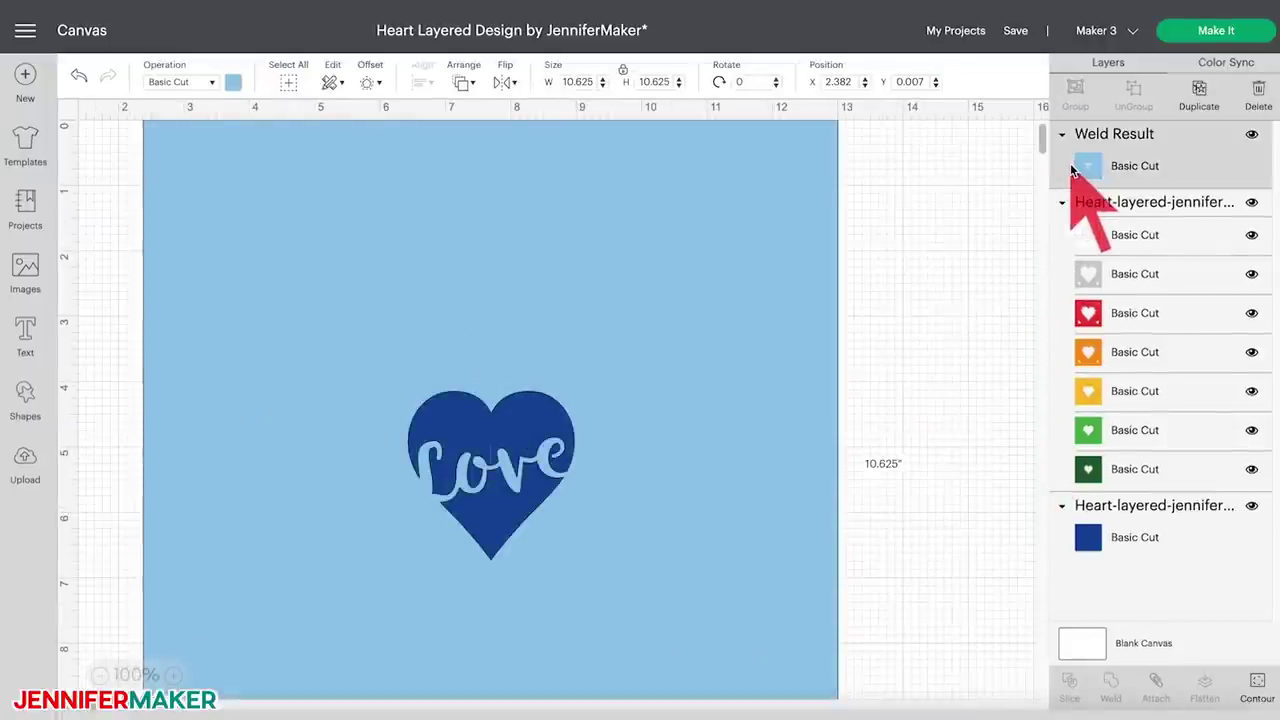
pyautogui.click(460, 86)
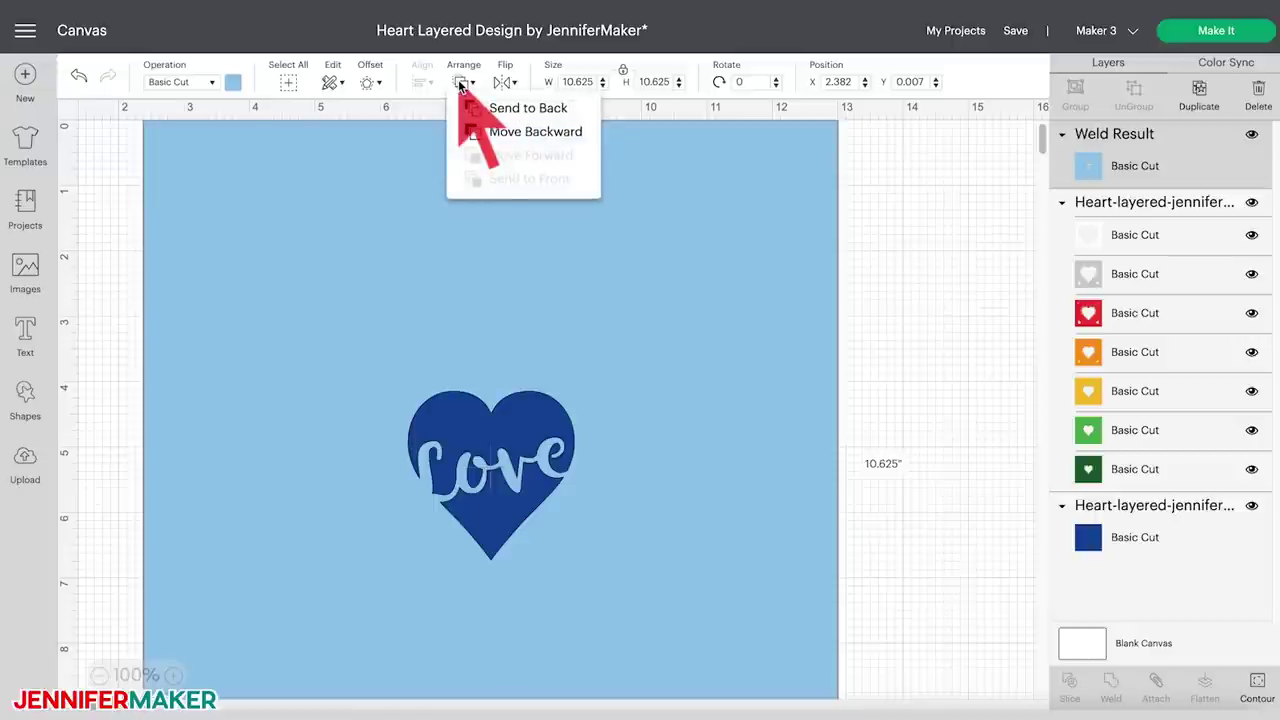
pyautogui.click(495, 131)
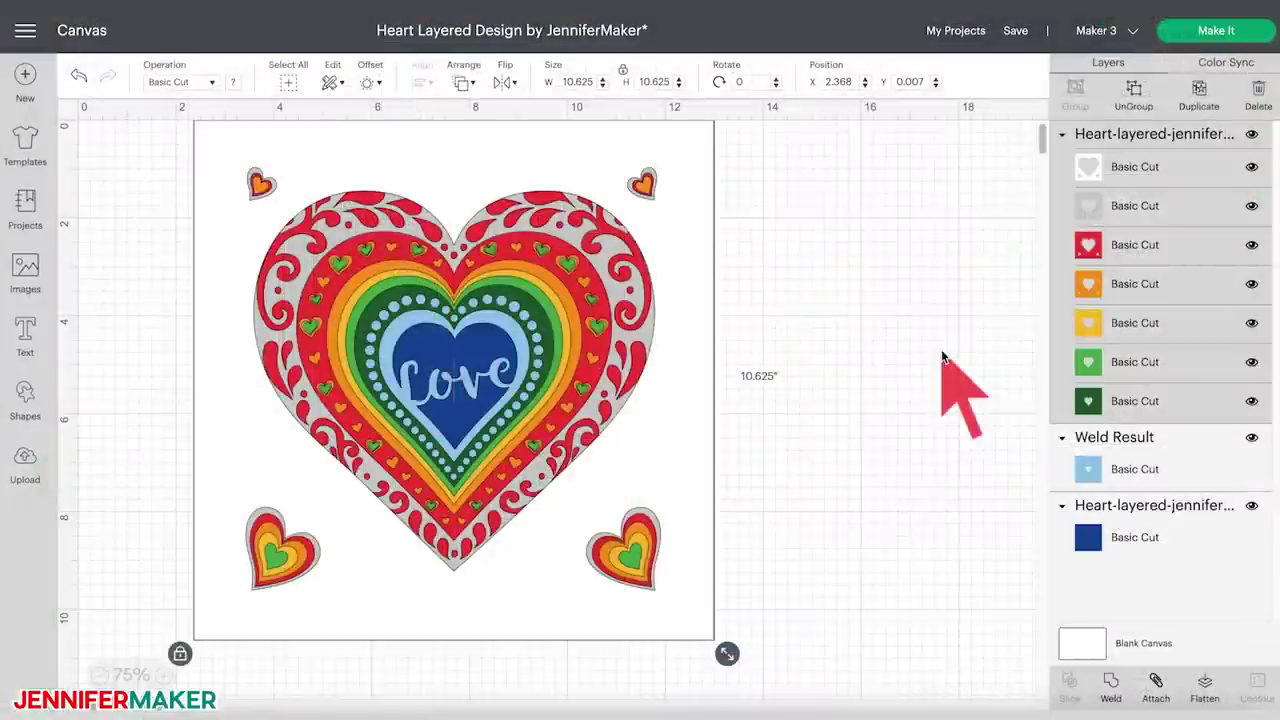
# Step: Send the layered heart project to be made, loading all materials On Mat, and continue to the cutting setup
pyautogui.click(1200, 30)
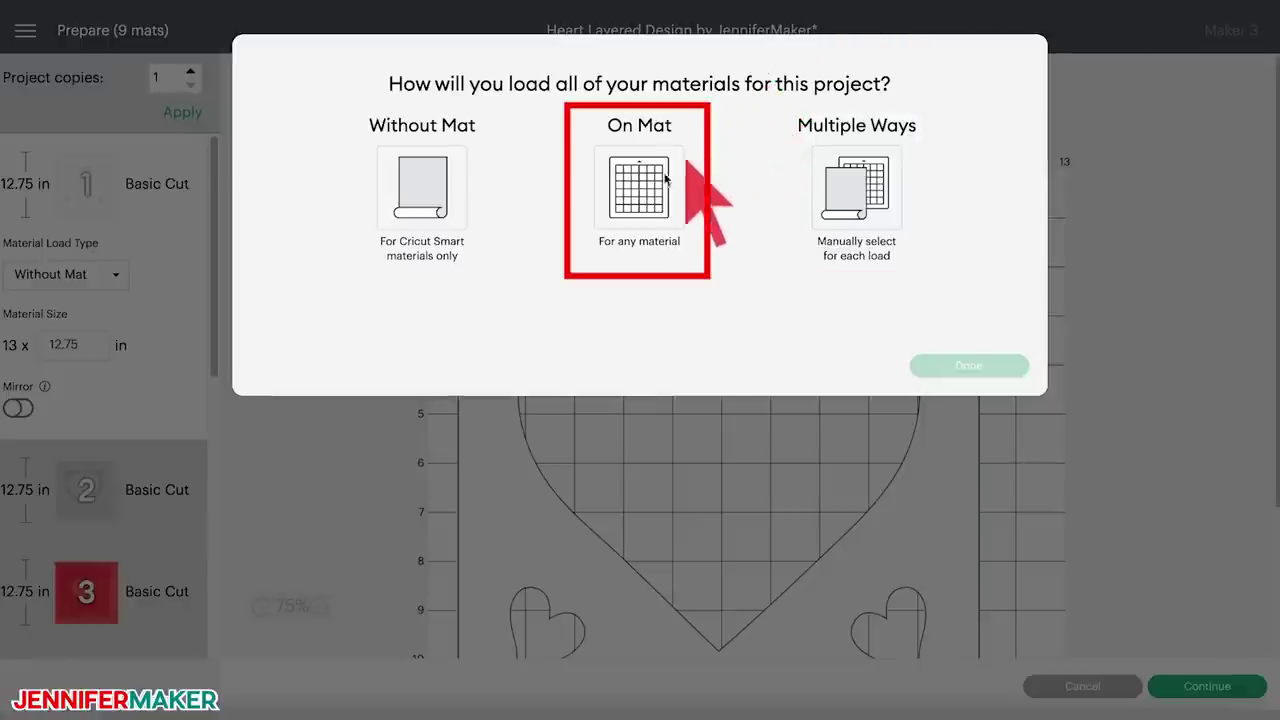
pyautogui.click(644, 196)
pyautogui.click(990, 366)
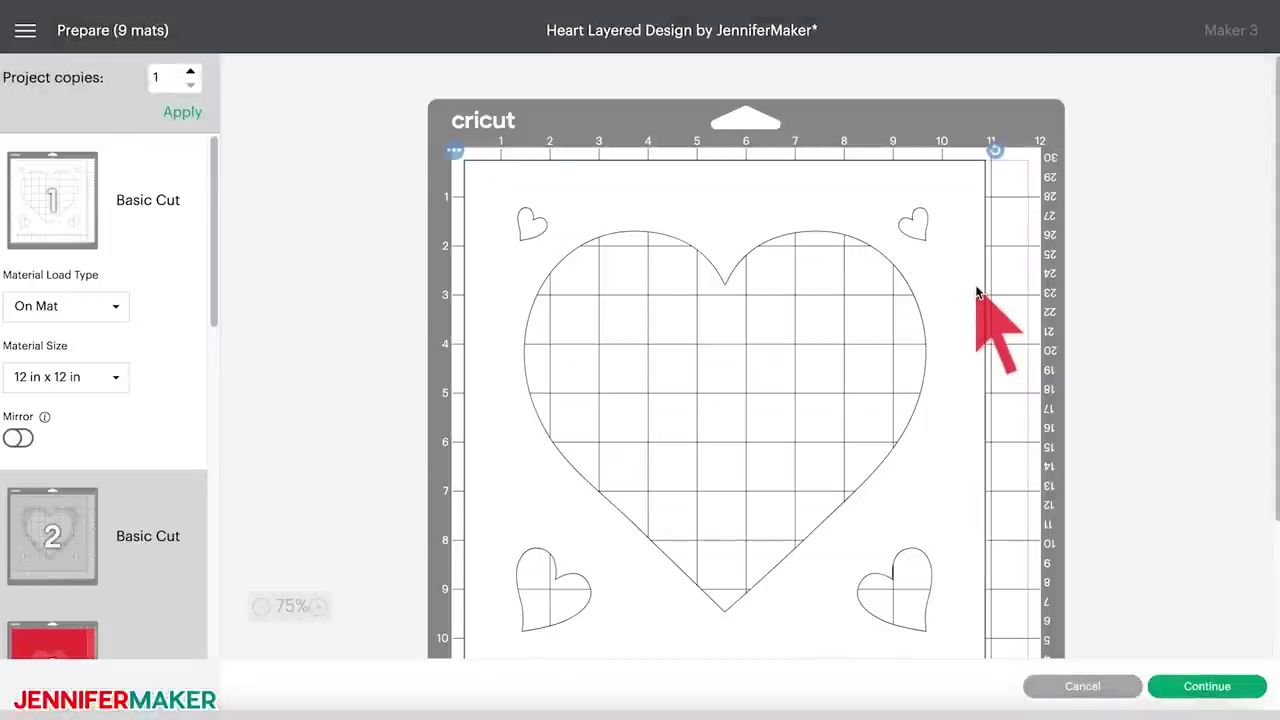
pyautogui.click(1220, 688)
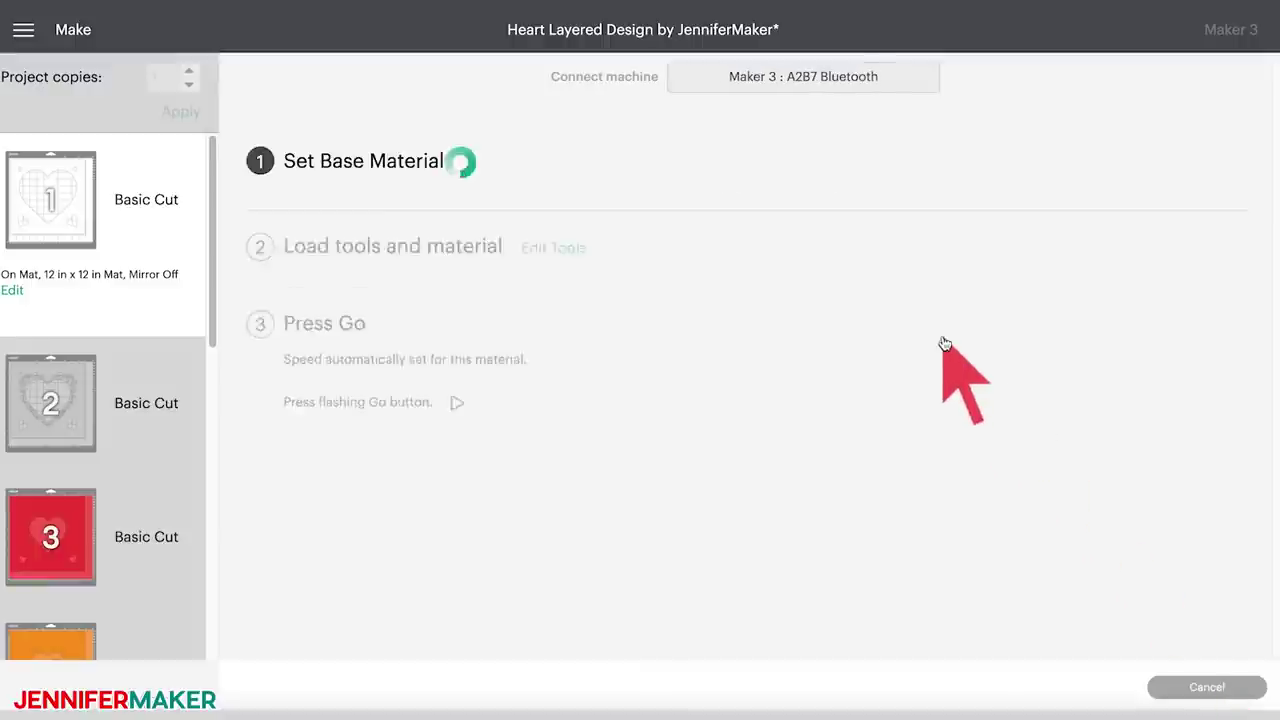
# Step: Find and set the base material to Light Cardstock – 65 lb (176 gsm) and set its cutting pressure to More
pyautogui.click(1066, 207)
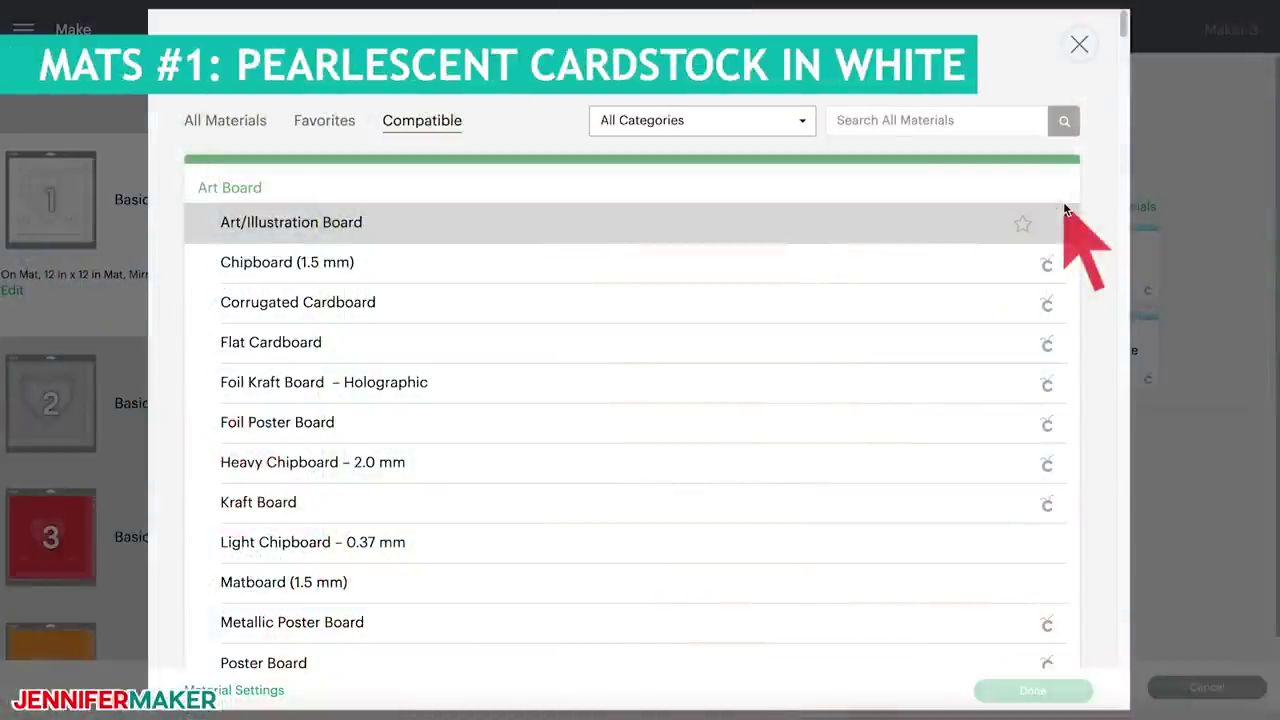
pyautogui.click(946, 121)
pyautogui.write('light')
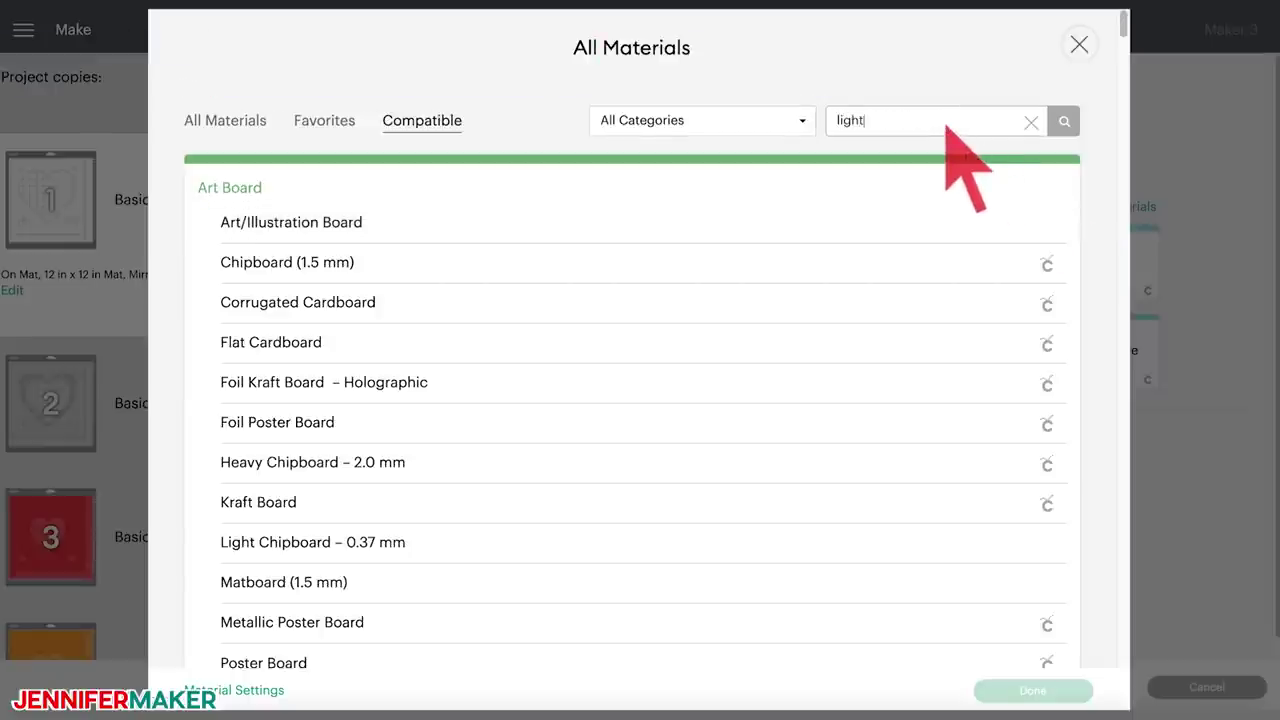
pyautogui.click(916, 218)
pyautogui.click(1008, 694)
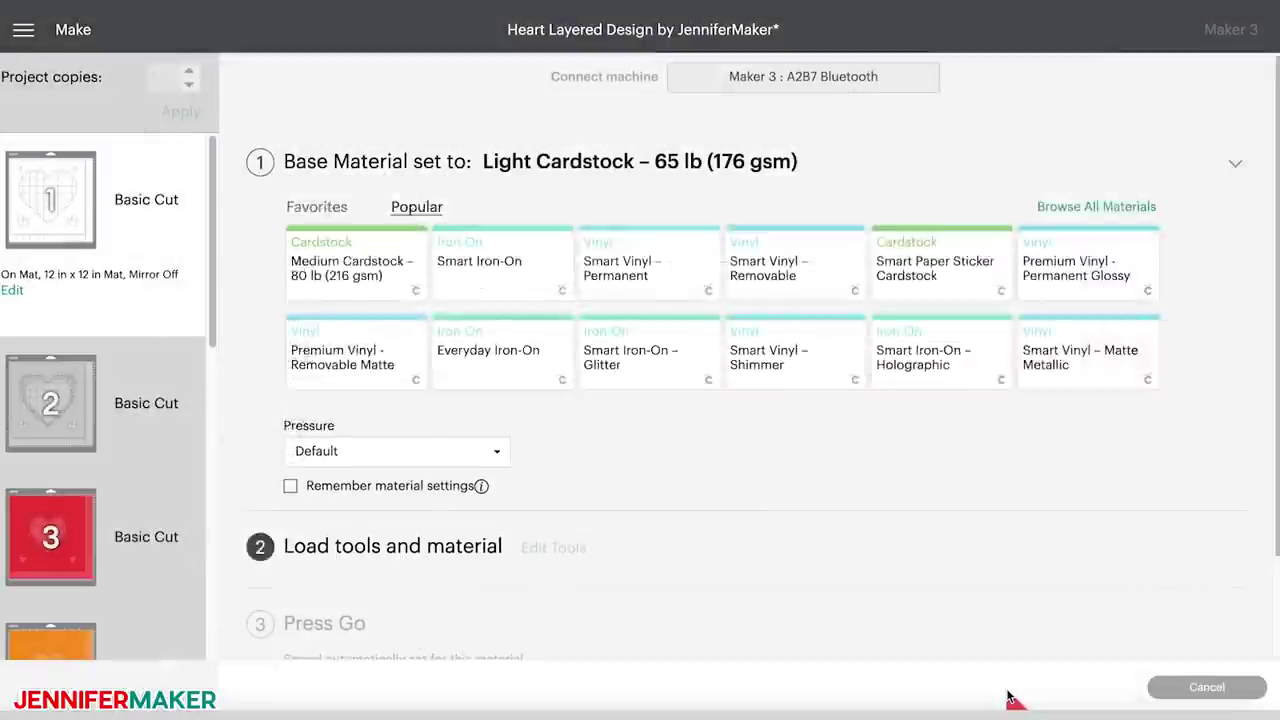
pyautogui.click(496, 240)
pyautogui.click(490, 266)
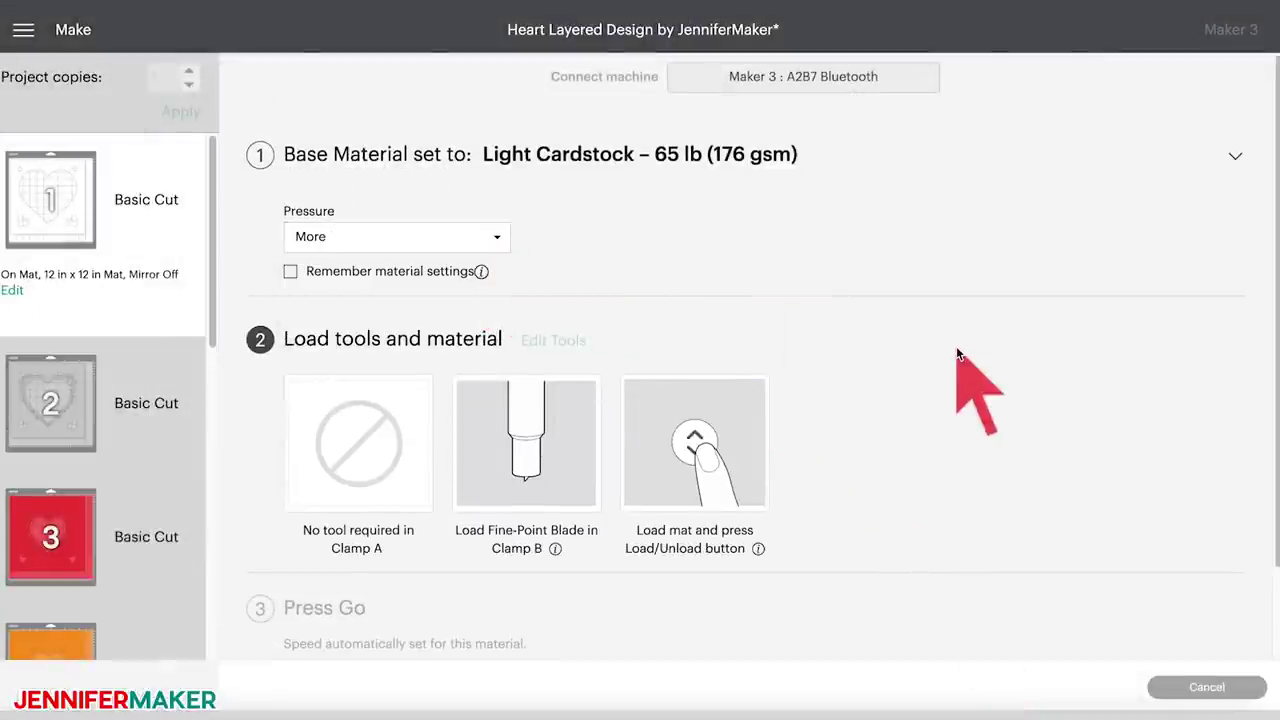